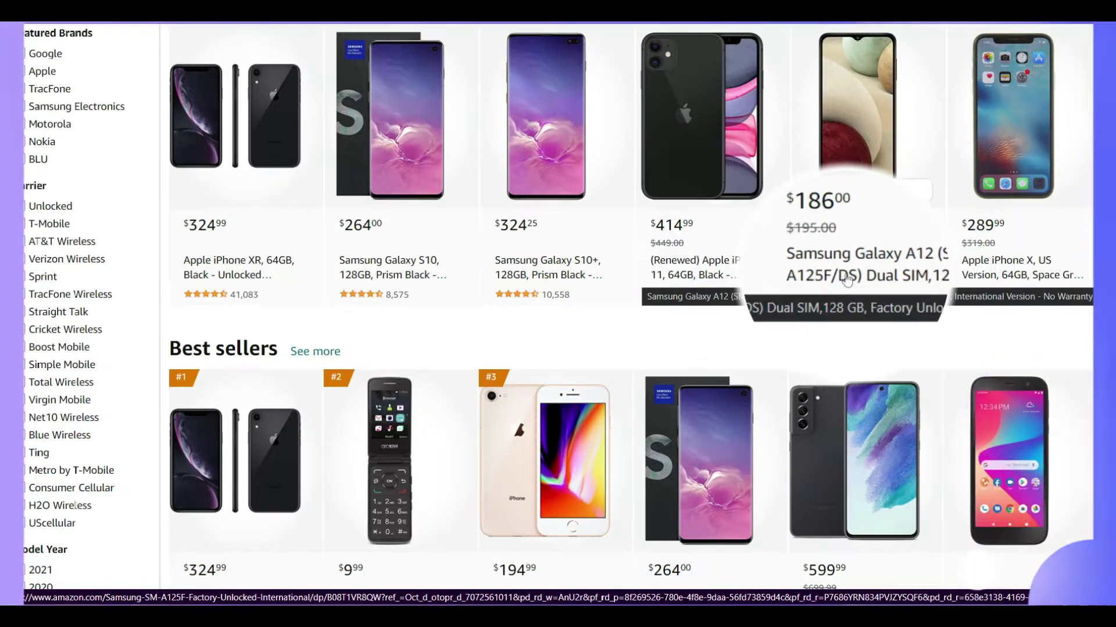
Open the Quick look preview of the Samsung Galaxy A12 ($186.00) from the Top rated phones
scroll(772, 256, up, 3)
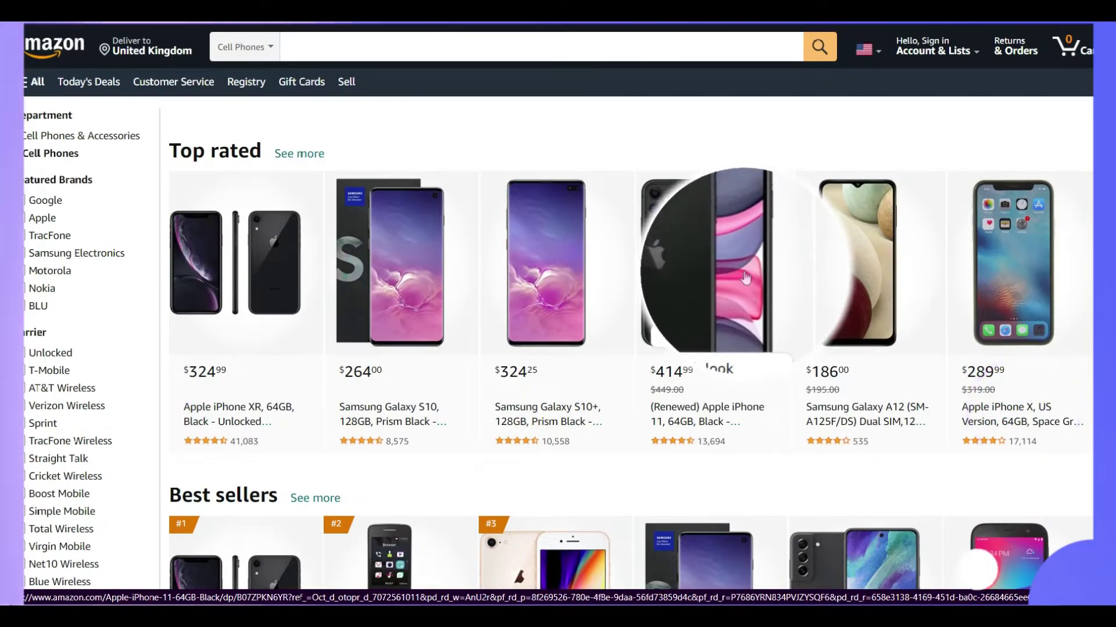
scroll(912, 321, down, 4)
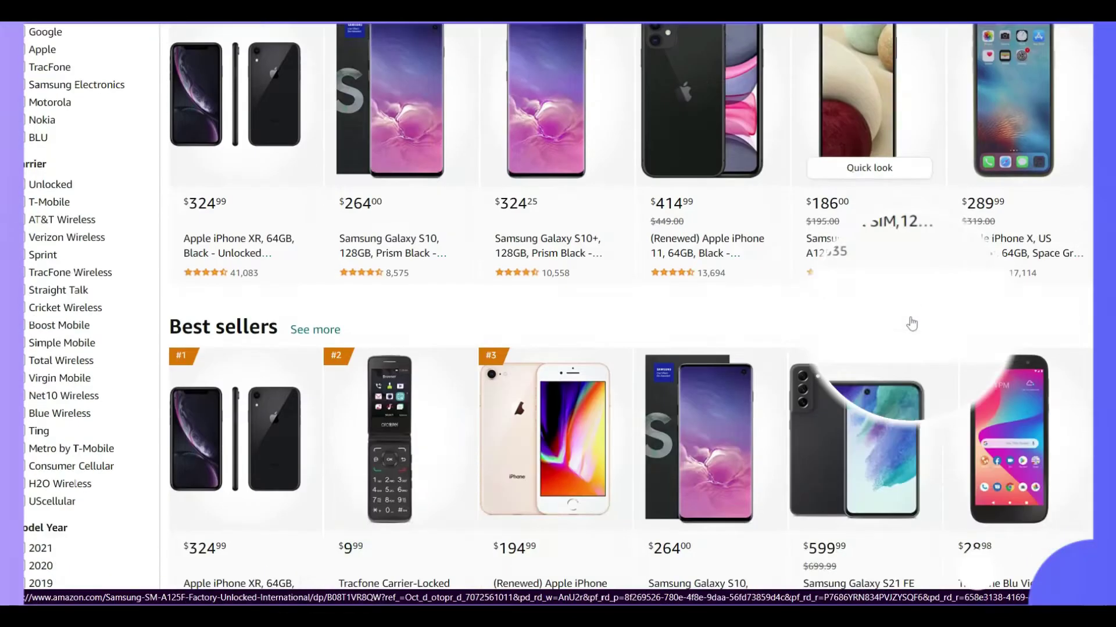
scroll(872, 173, up, 2)
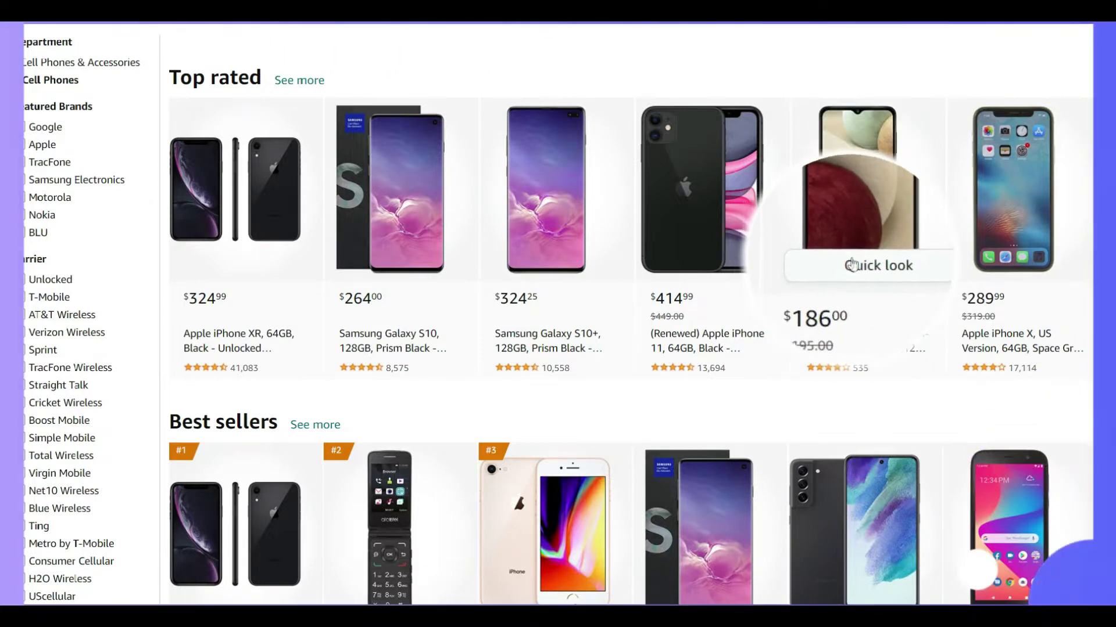
scroll(852, 265, down, 1)
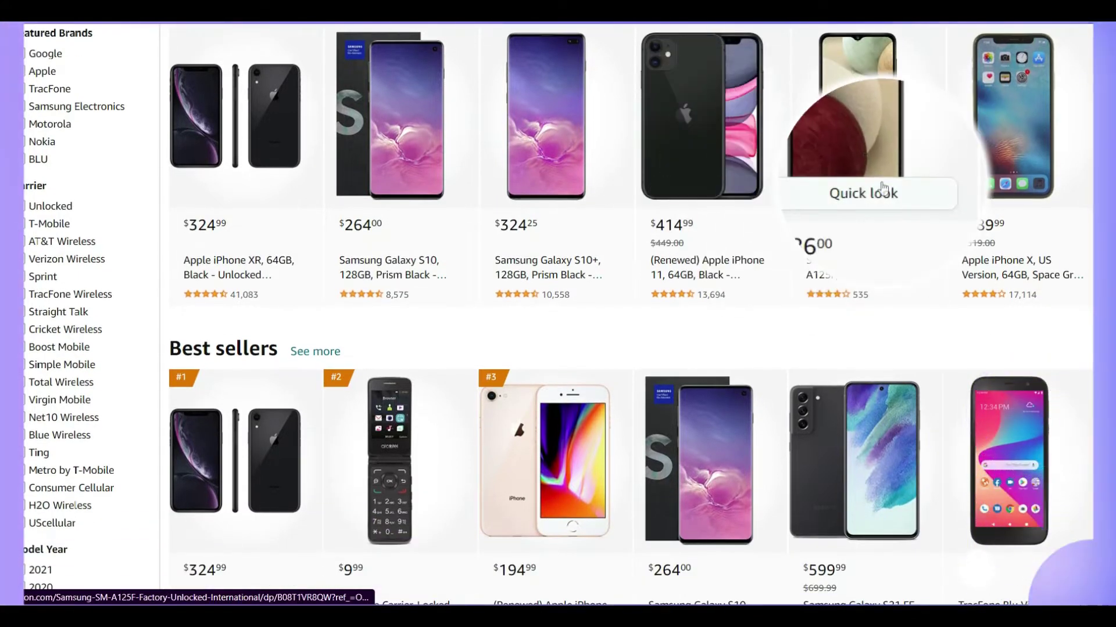
click(883, 191)
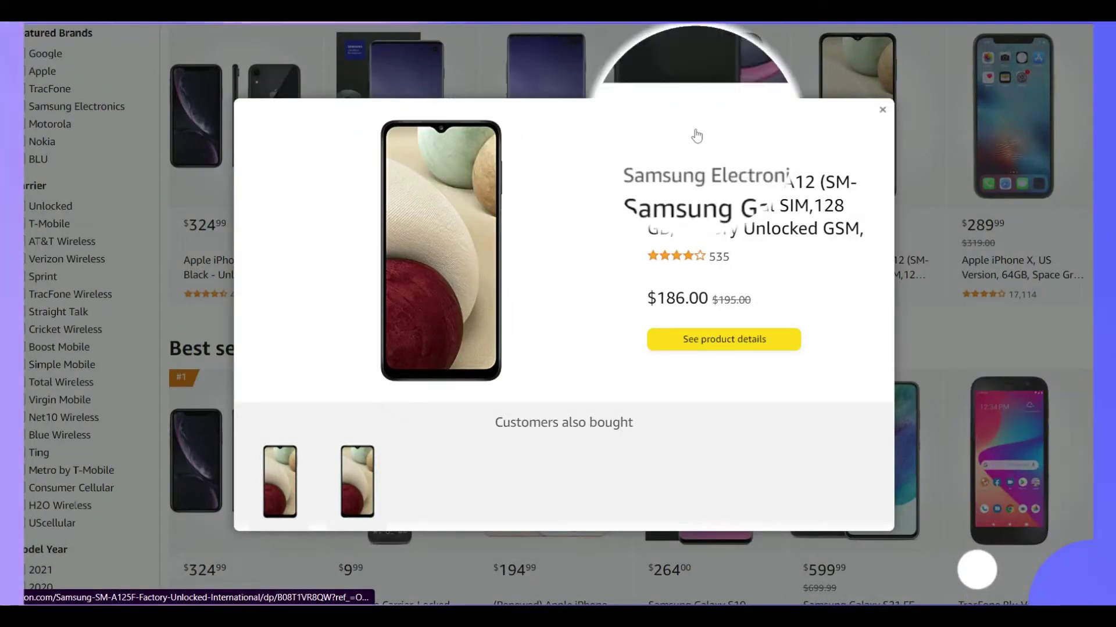
Close the Galaxy A12 Quick look pop-up with its × button
click(882, 111)
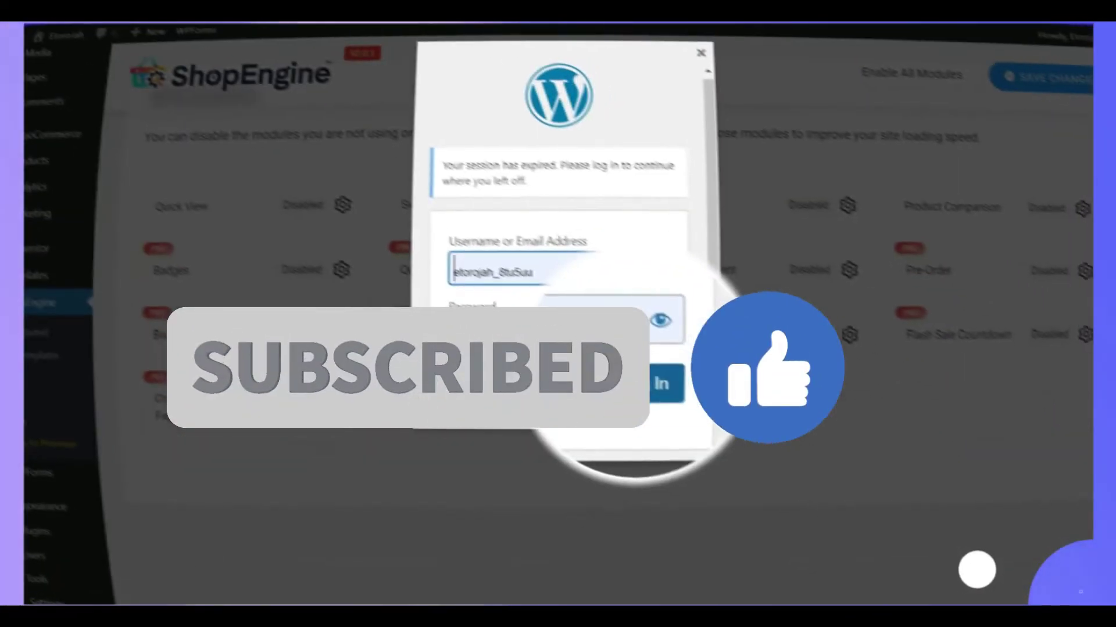
Log back in after the session expiry and view the Installed Plugins list
click(627, 374)
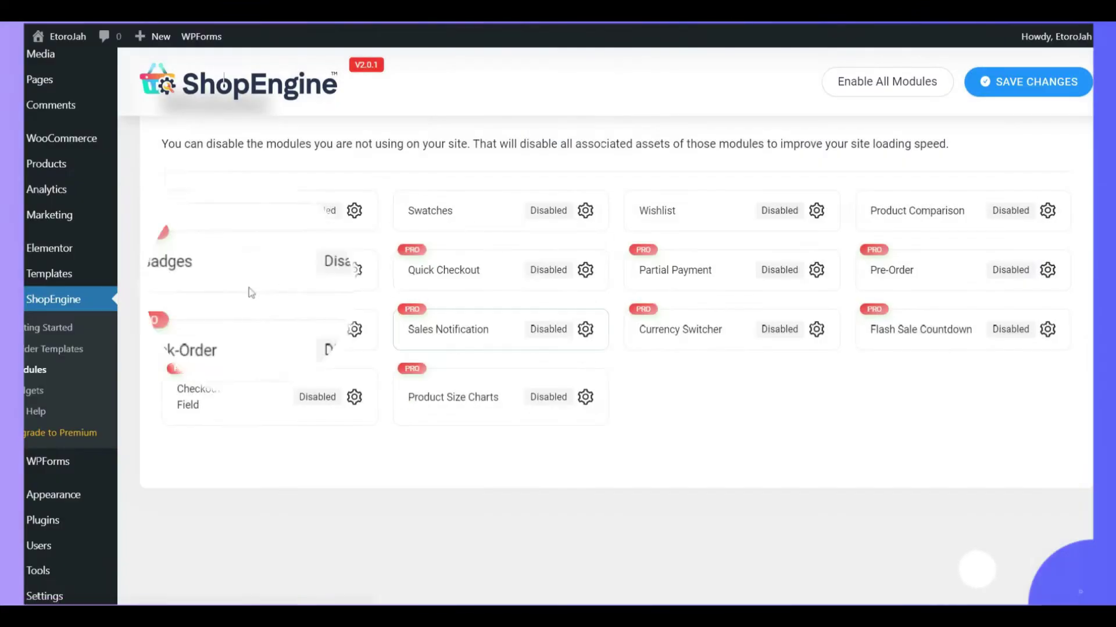
scroll(70, 302, down, 1)
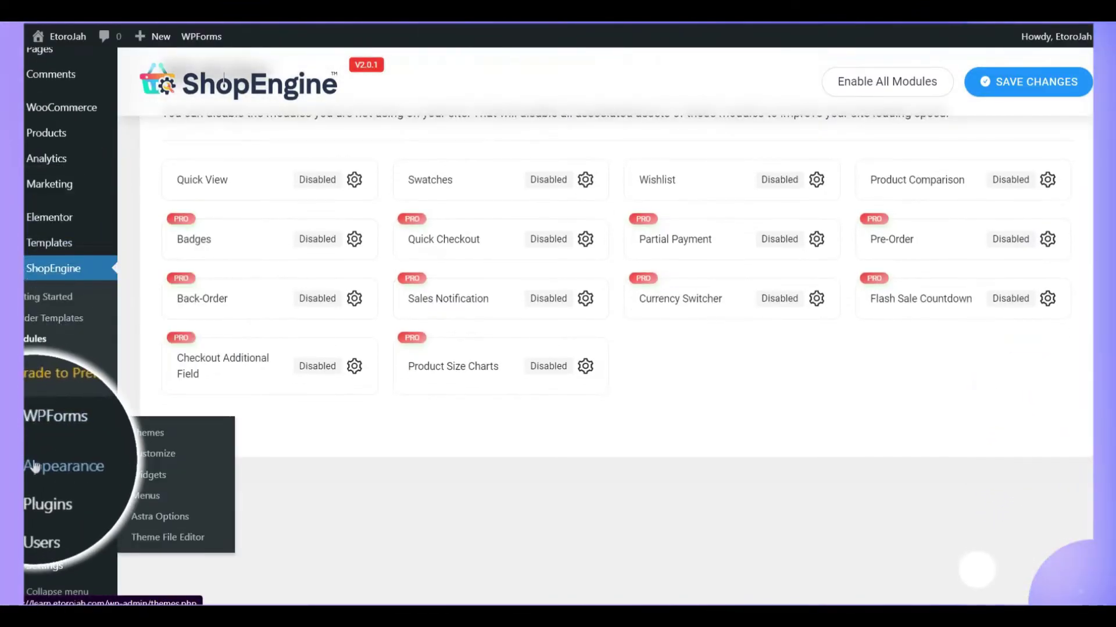
mouse_move(105, 489)
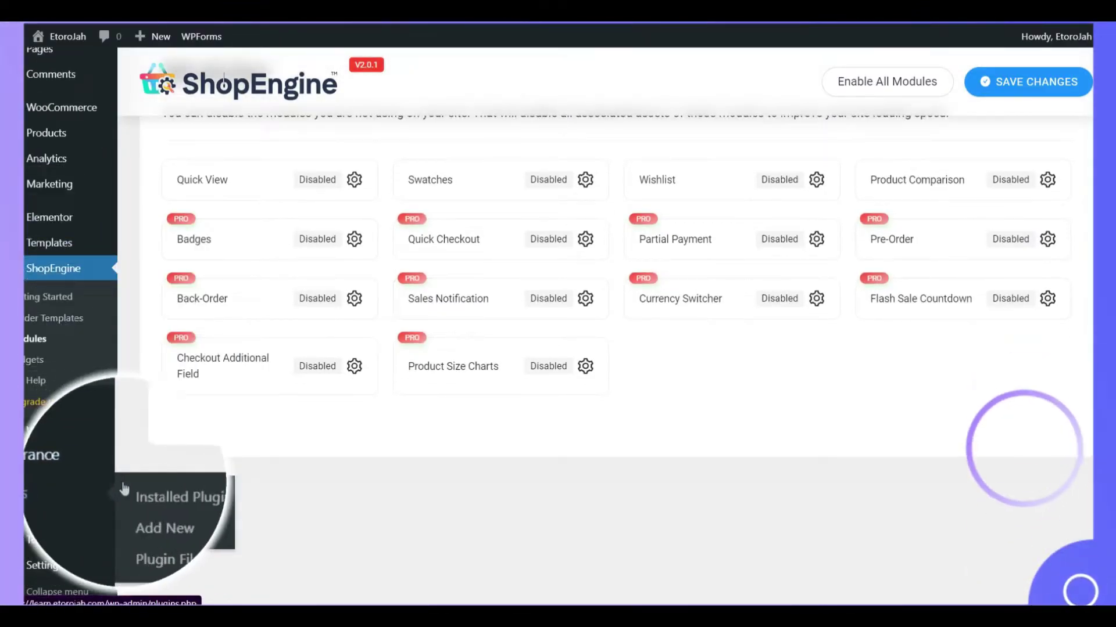
click(153, 493)
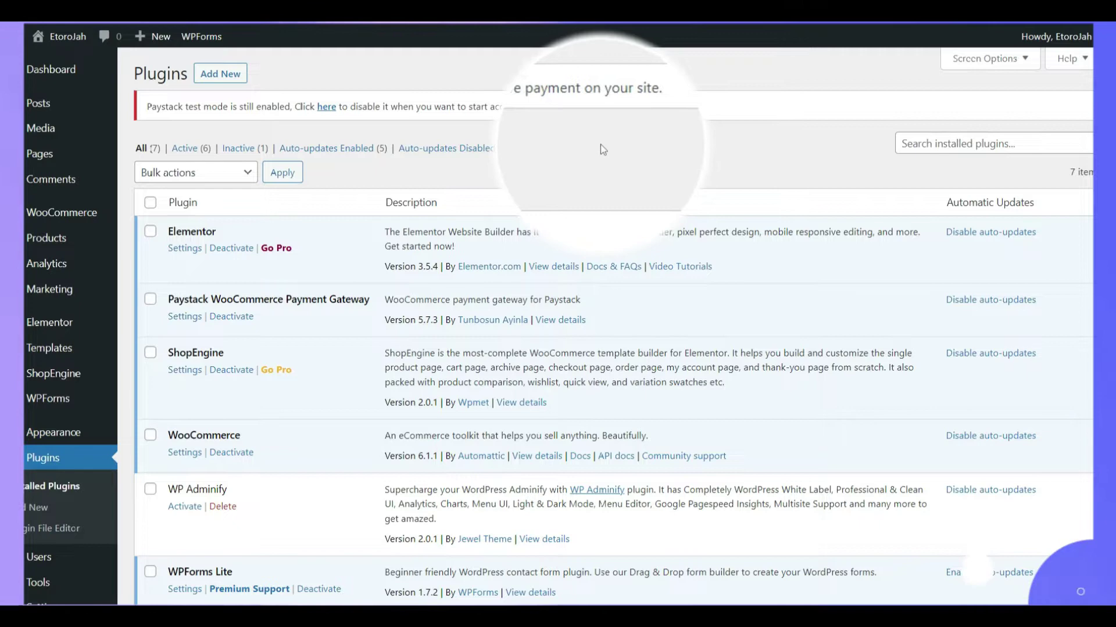
scroll(333, 275, down, 3)
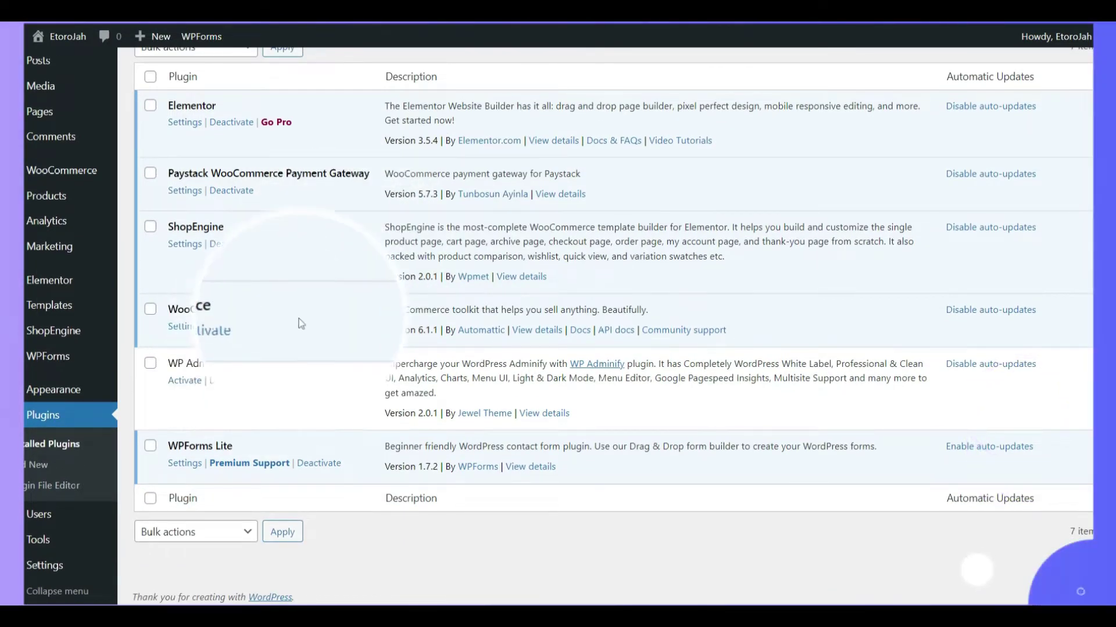
scroll(294, 356, up, 3)
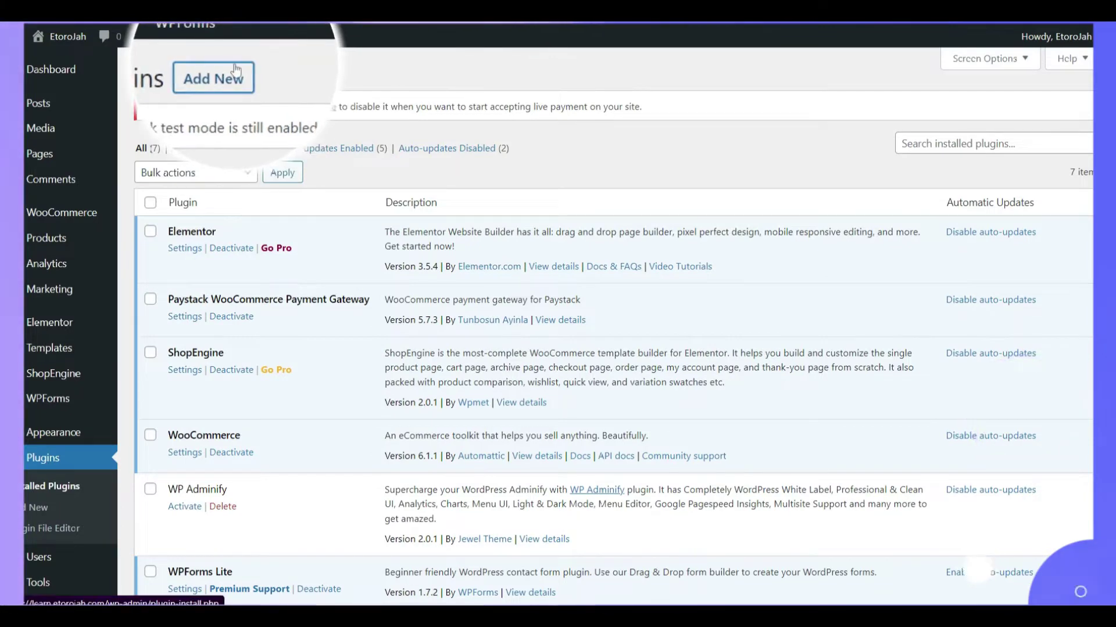
Search the plugin directory on Add Plugins for 'shop'
click(235, 69)
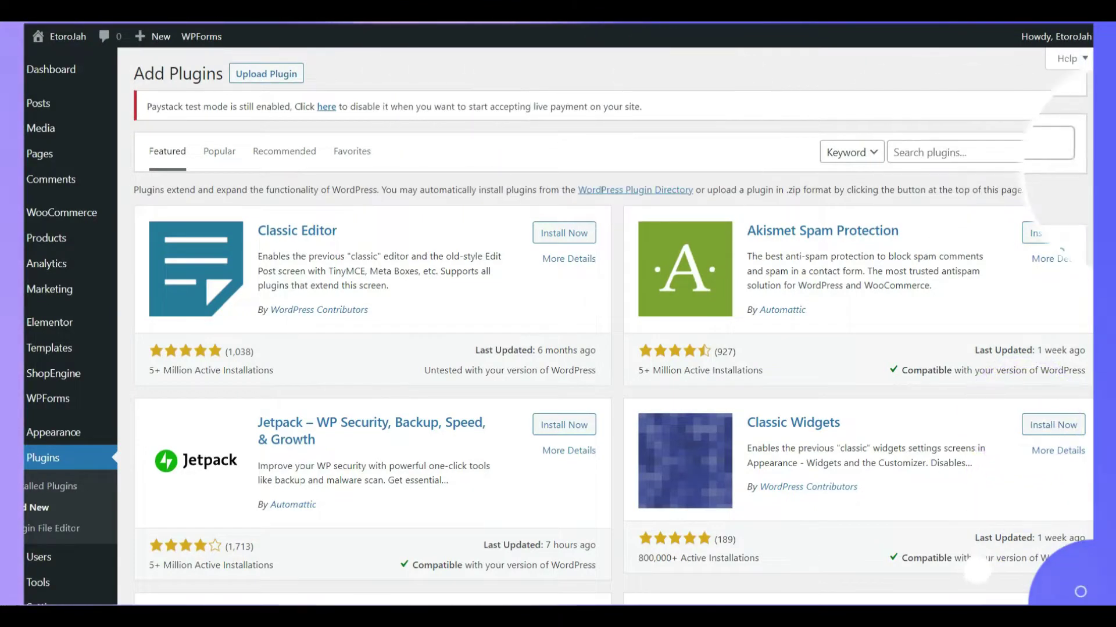
click(1020, 150)
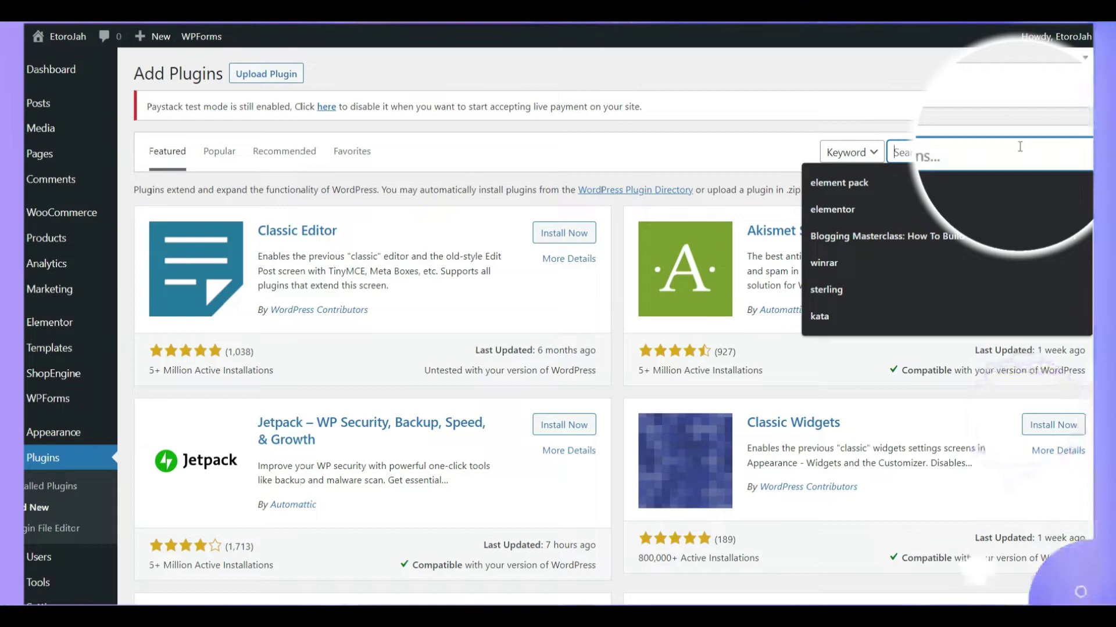
text(sho)
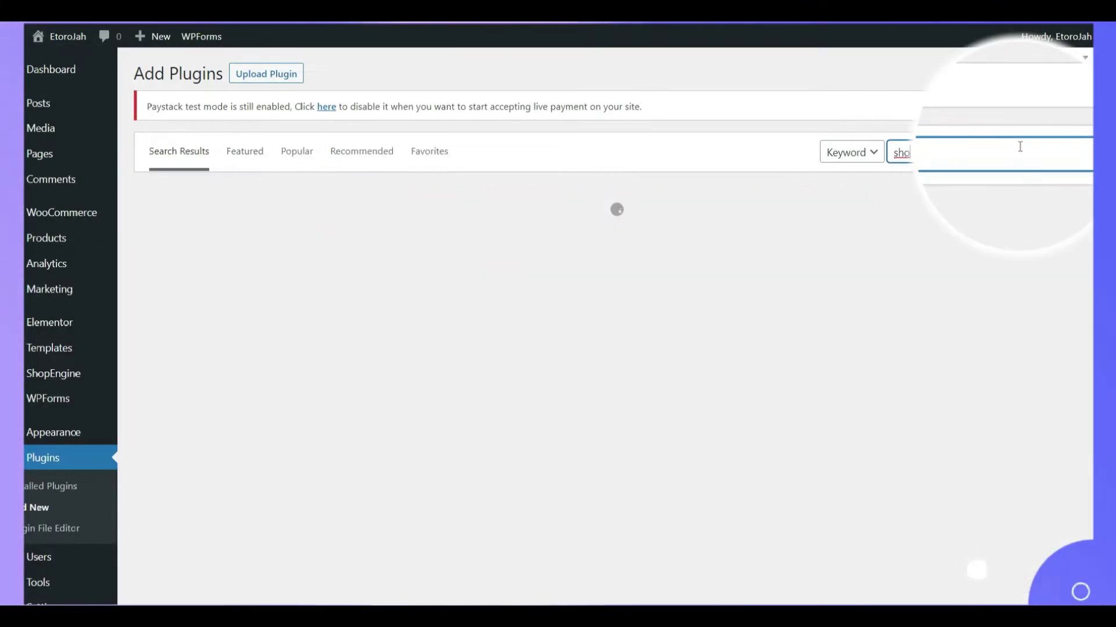
text(pengine)
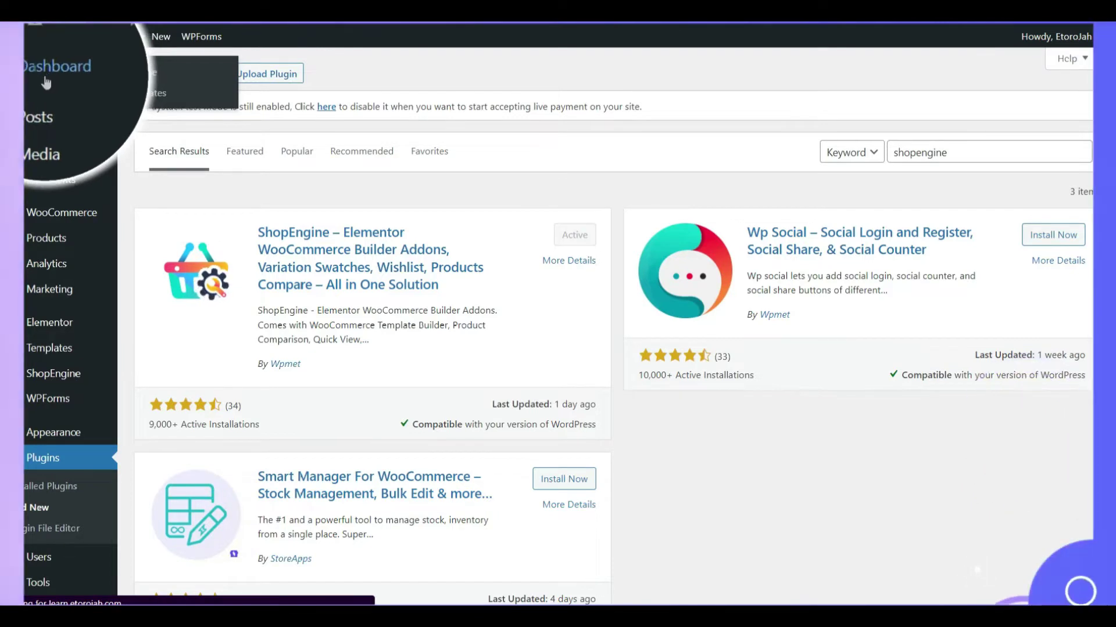
Go to the Dashboard with WooCommerce status (12 orders processing) and Good site health
click(45, 83)
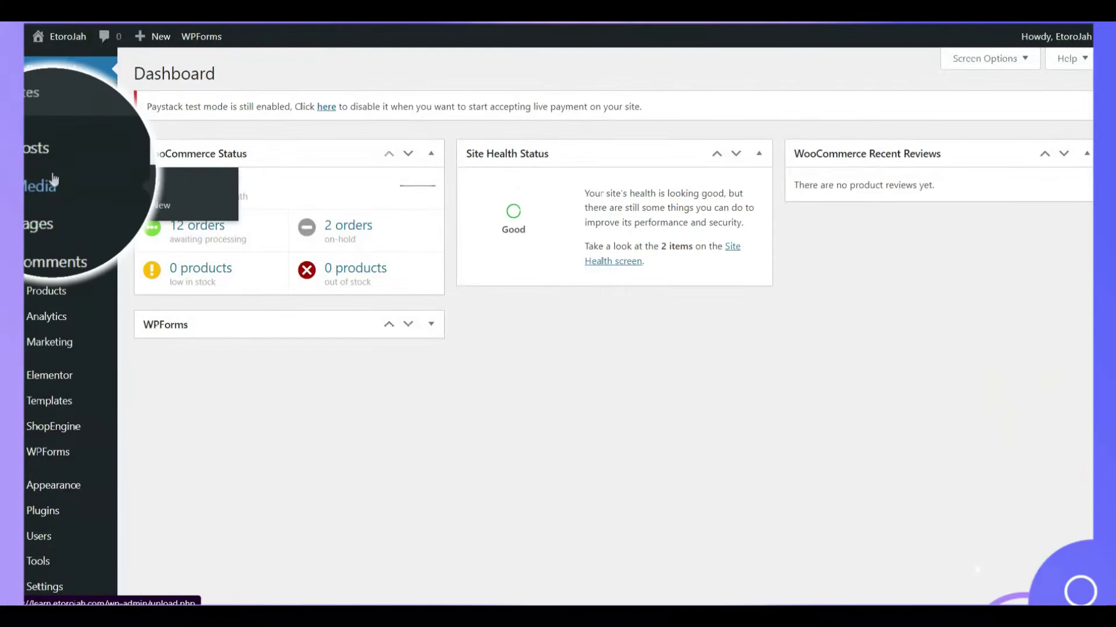
scroll(37, 290, down, 1)
mouse_move(37, 443)
mouse_move(36, 416)
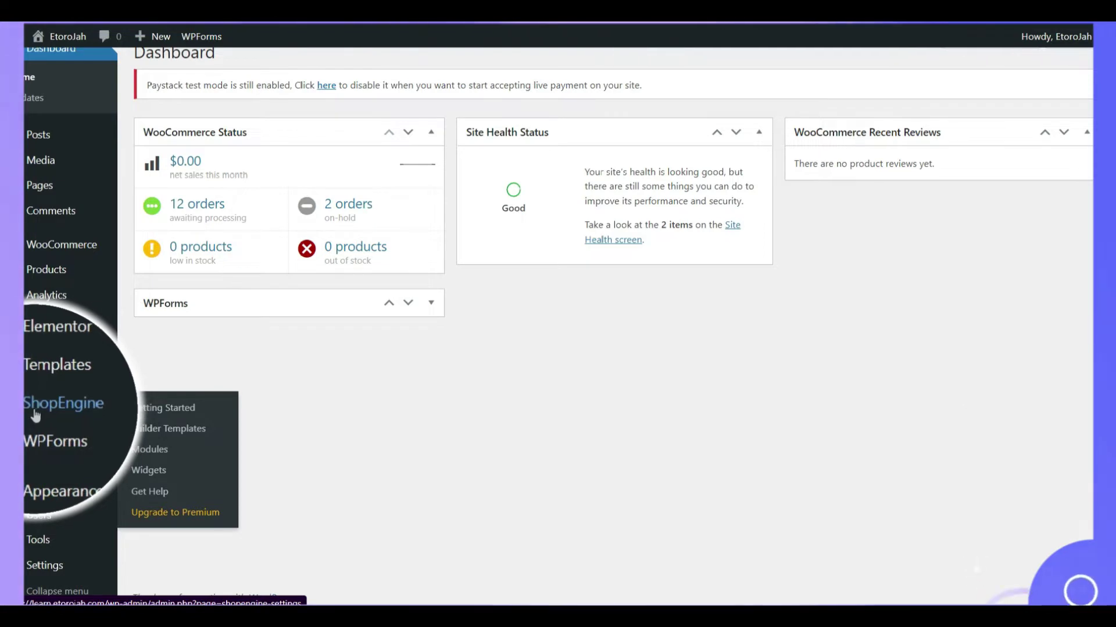
Open ShopEngine's Widgets page and toggle the Add To Cart widget
click(148, 470)
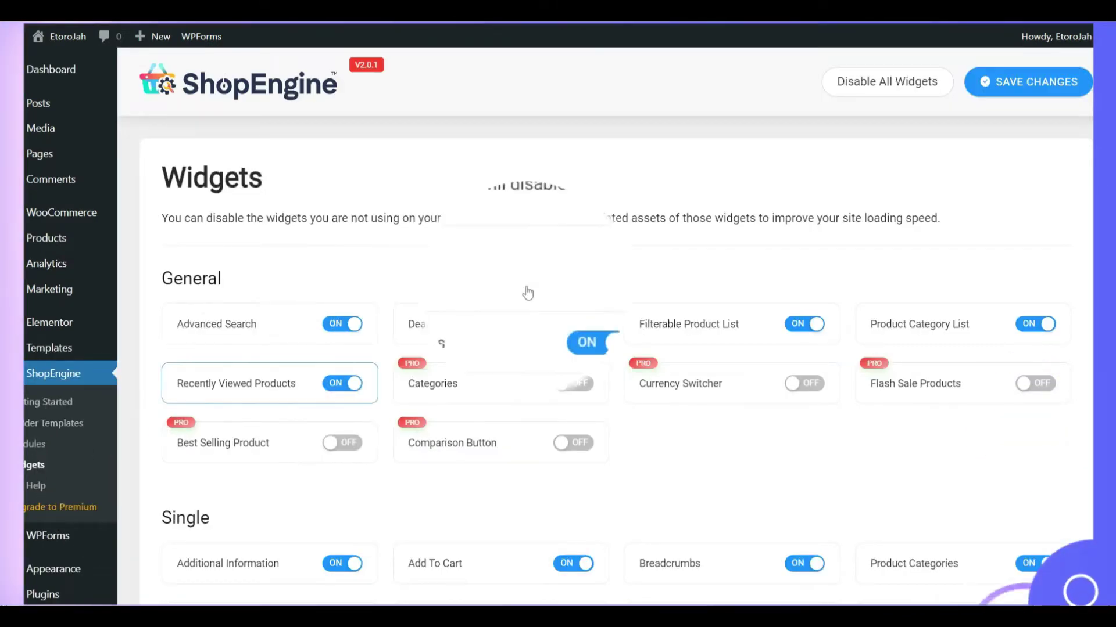
scroll(510, 260, down, 3)
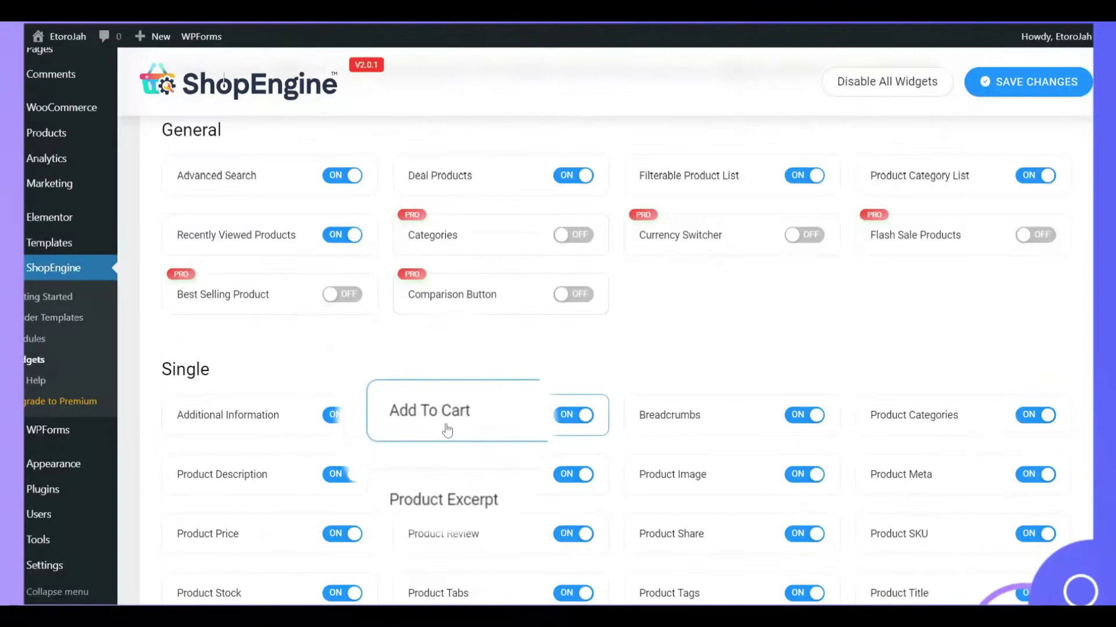
click(574, 417)
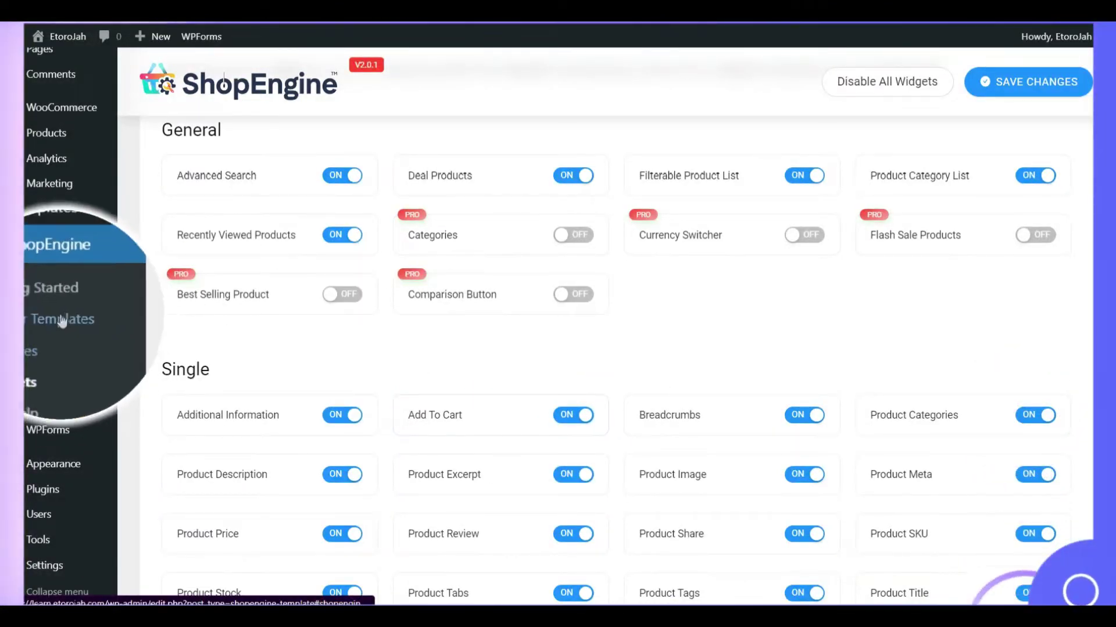
Enable and save the ShopEngine Quick View module, then list the Builder Templates
click(27, 343)
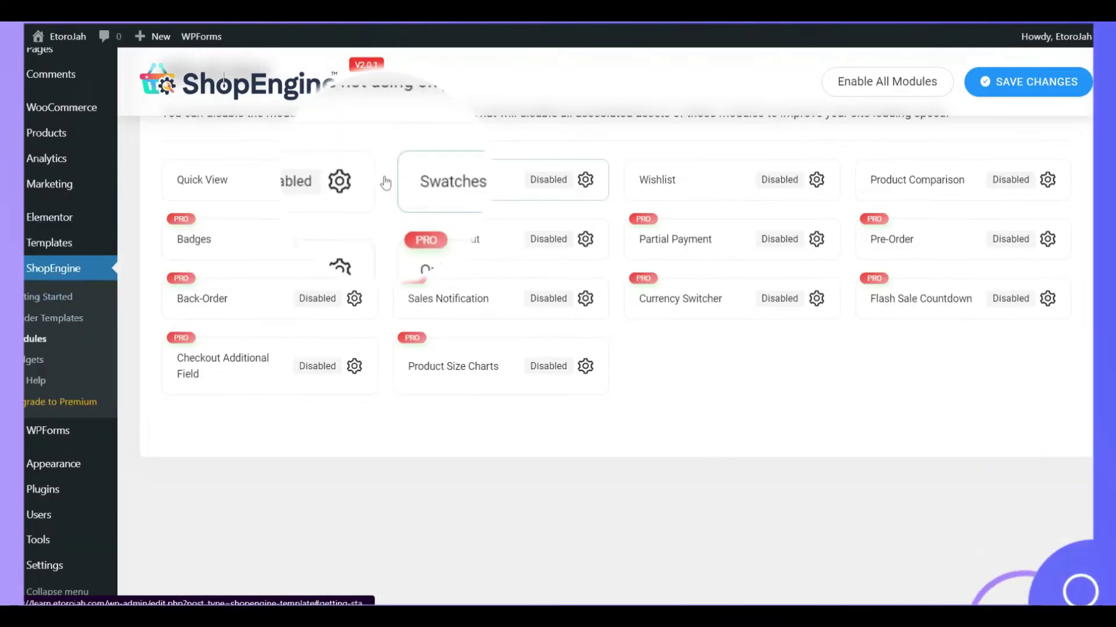
click(239, 182)
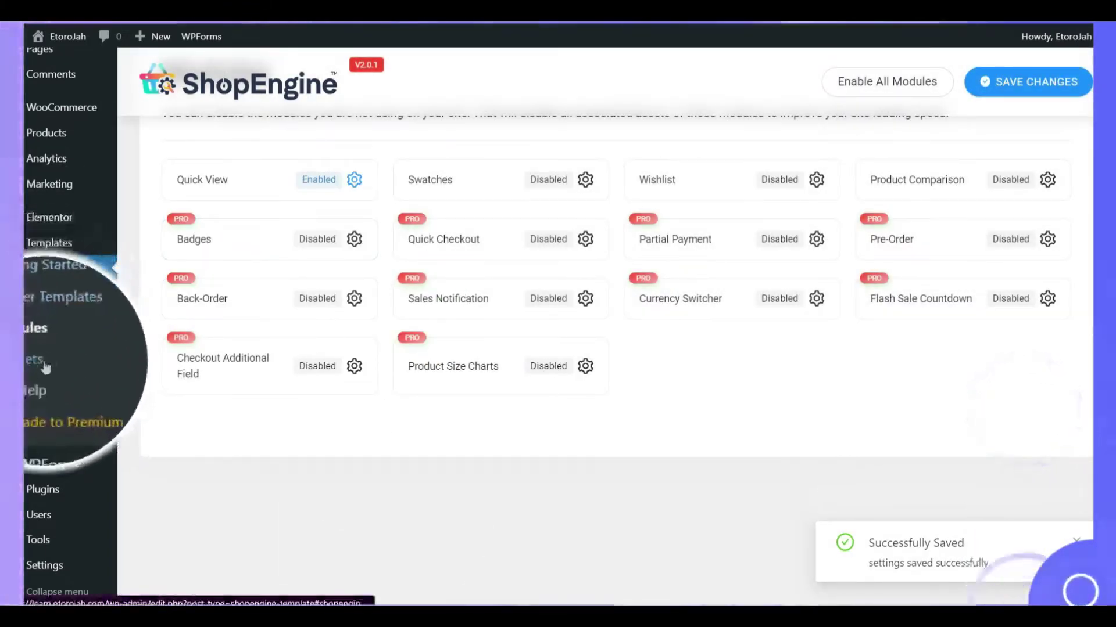
click(53, 325)
scroll(506, 306, up, 2)
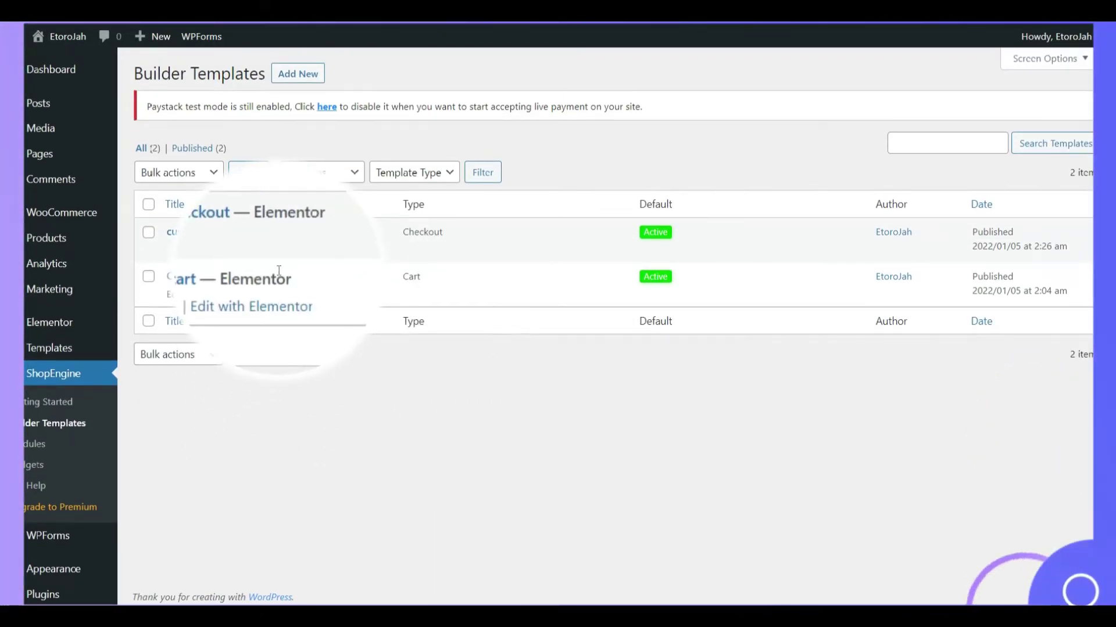
Add a default Quick View template named Quick look using Quickview Design 1 and save it
click(299, 75)
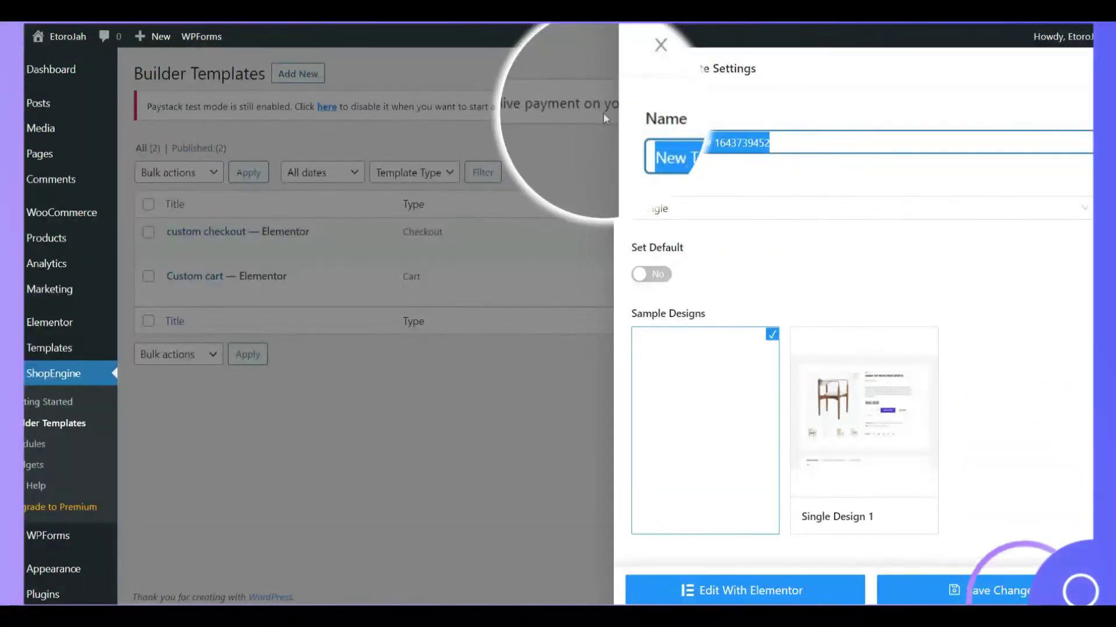
text(Qui)
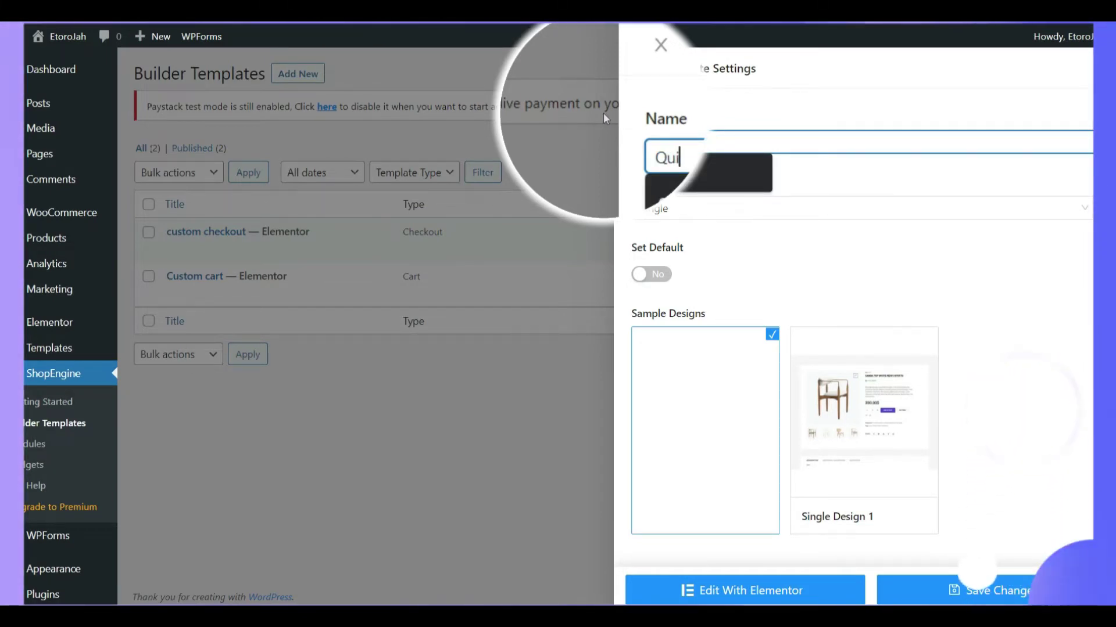
text(ck)
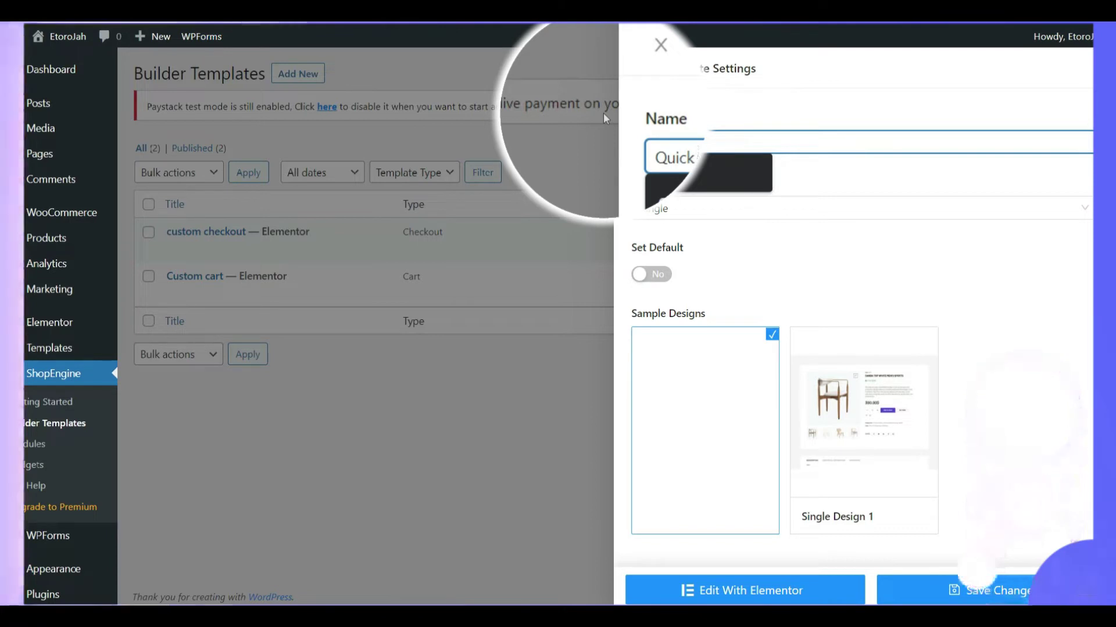
text( view)
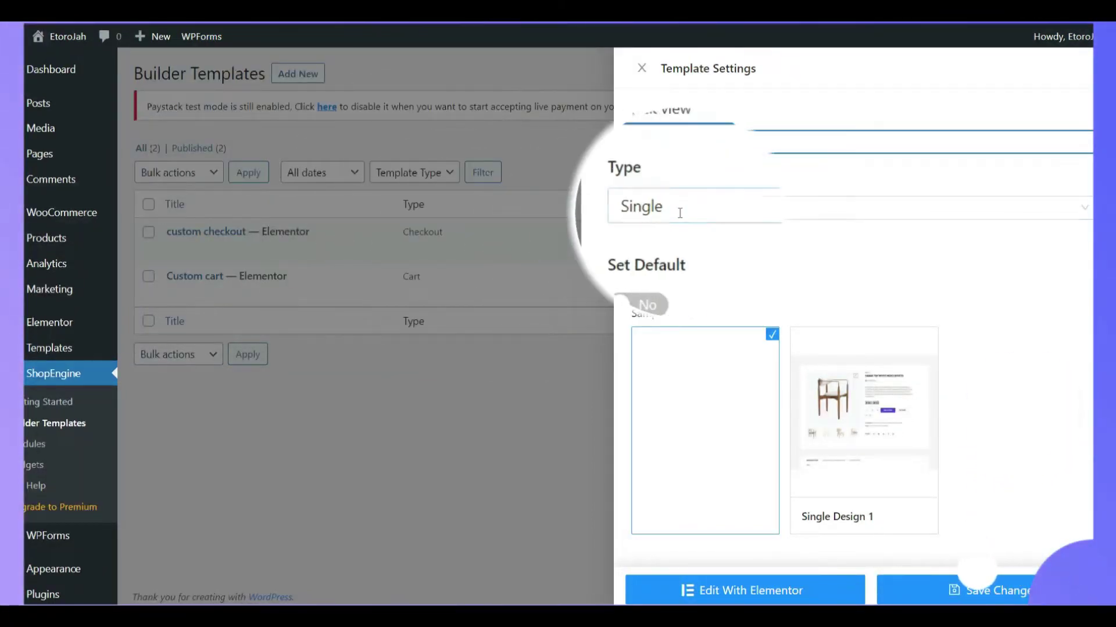
click(681, 213)
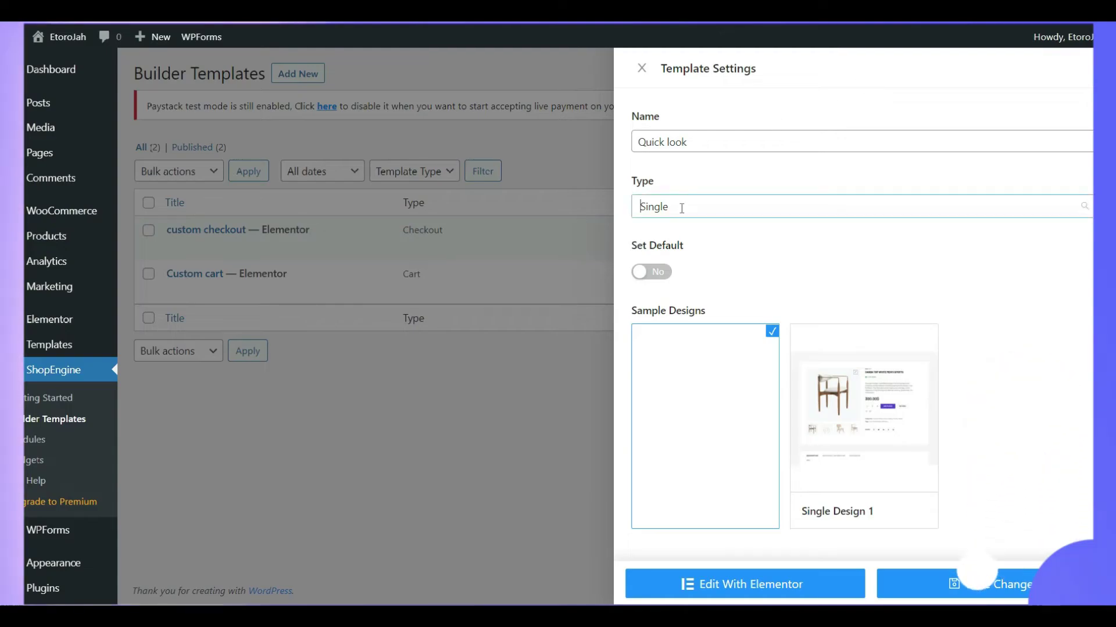
click(680, 207)
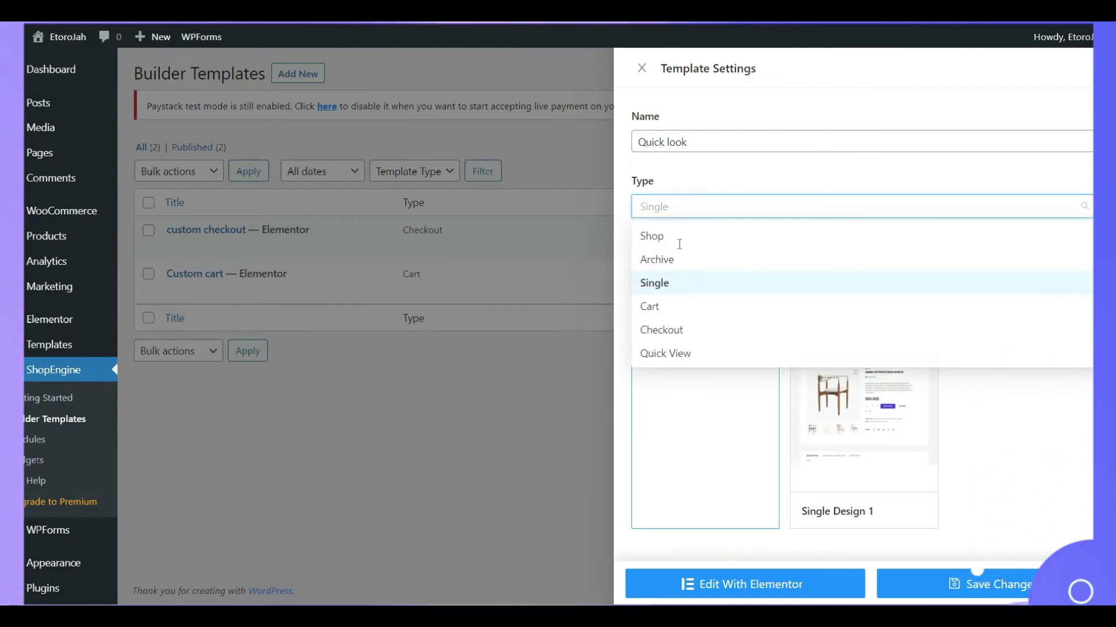
click(667, 353)
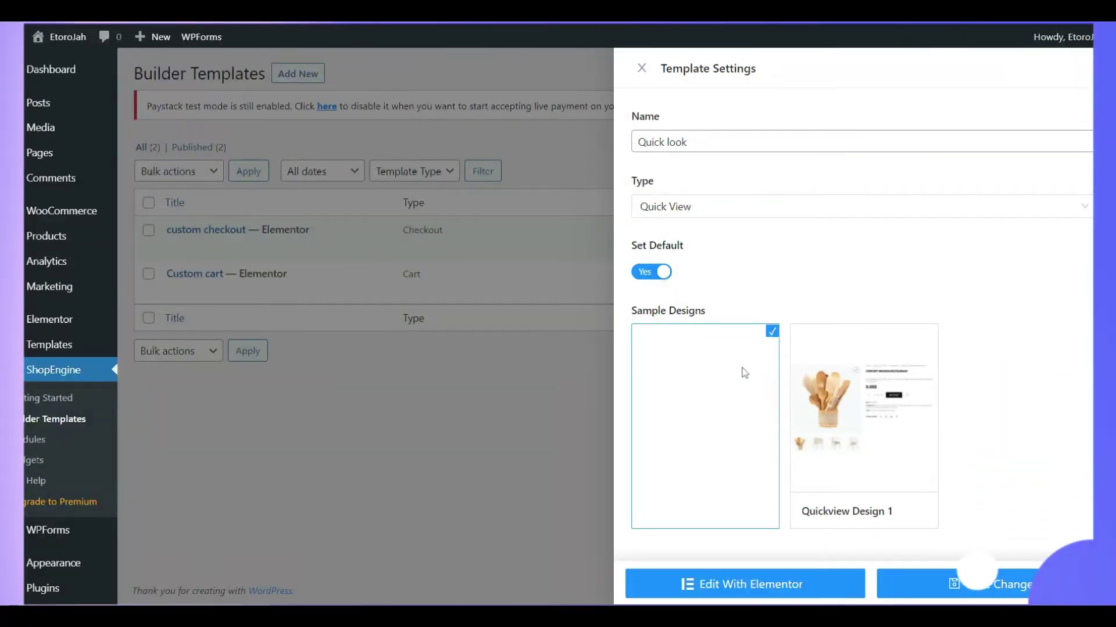
mouse_move(867, 416)
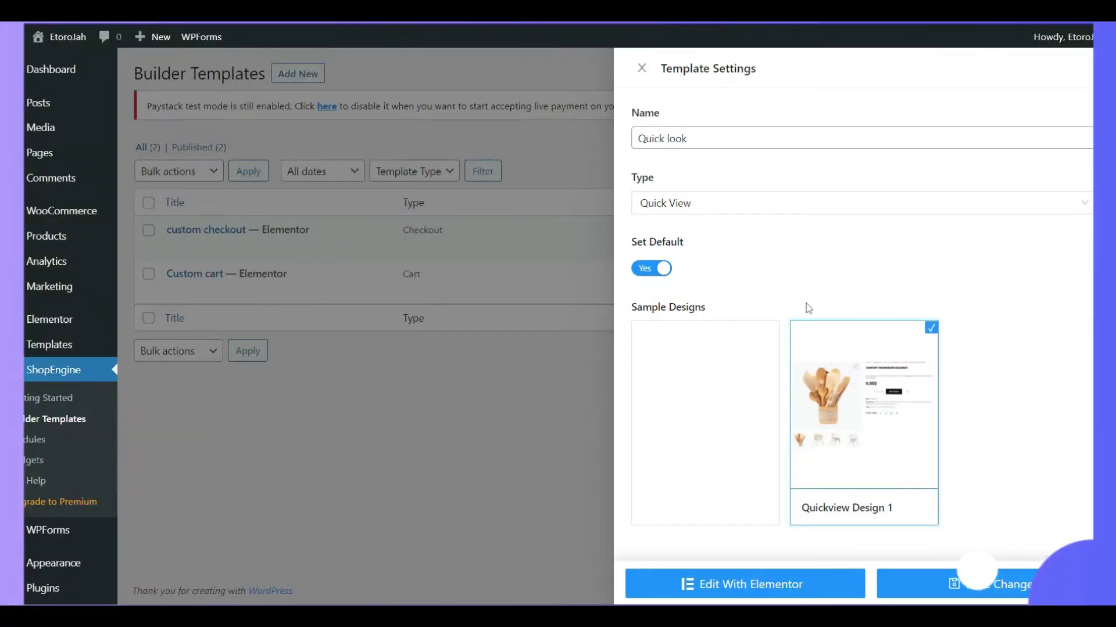
mouse_move(932, 515)
click(975, 590)
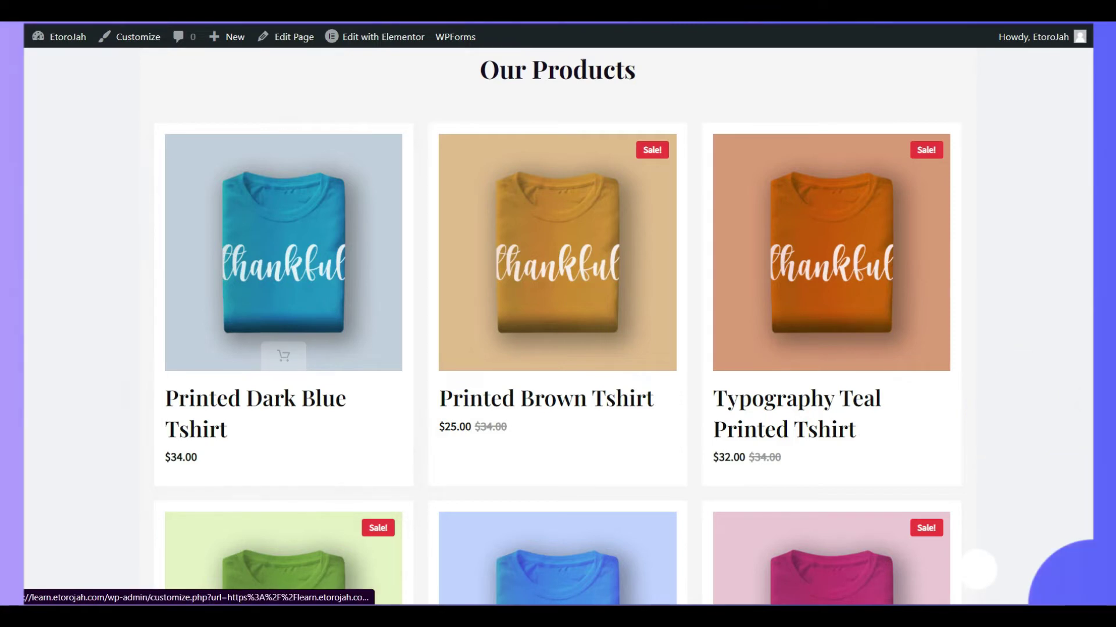
Open the quick view of the Printed Dark Blue Tshirt on the shop page
click(137, 37)
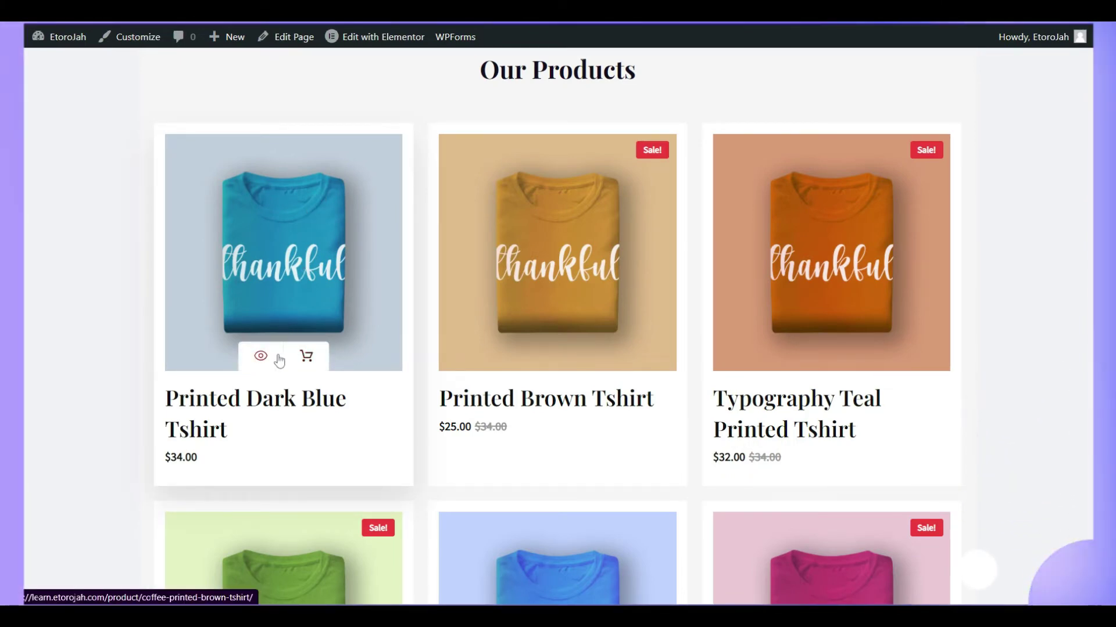
click(261, 358)
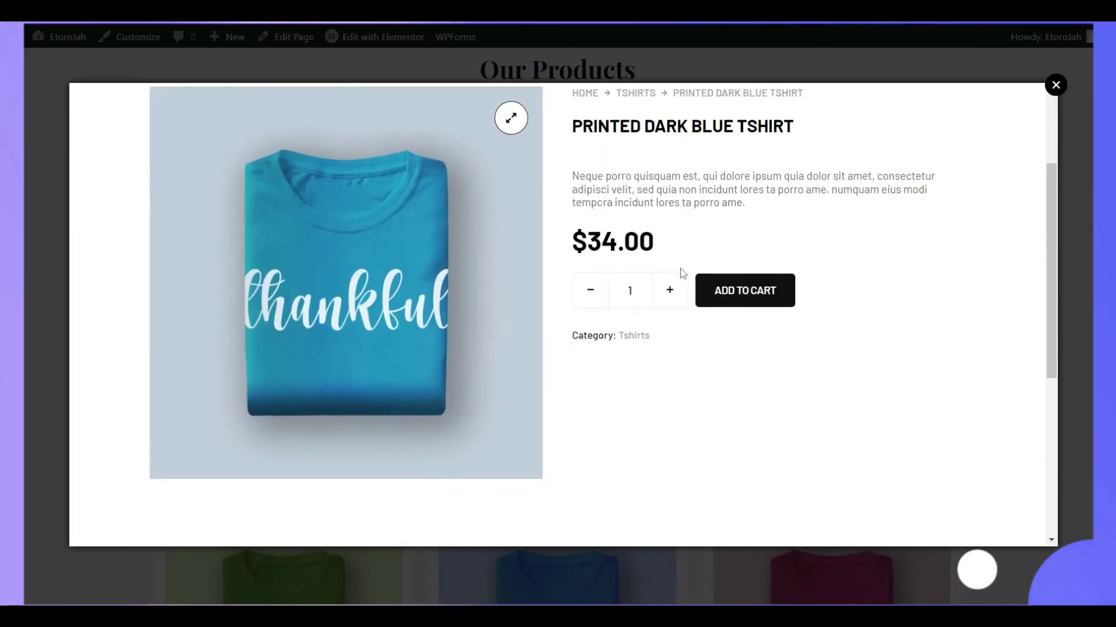
scroll(681, 284, up, 3)
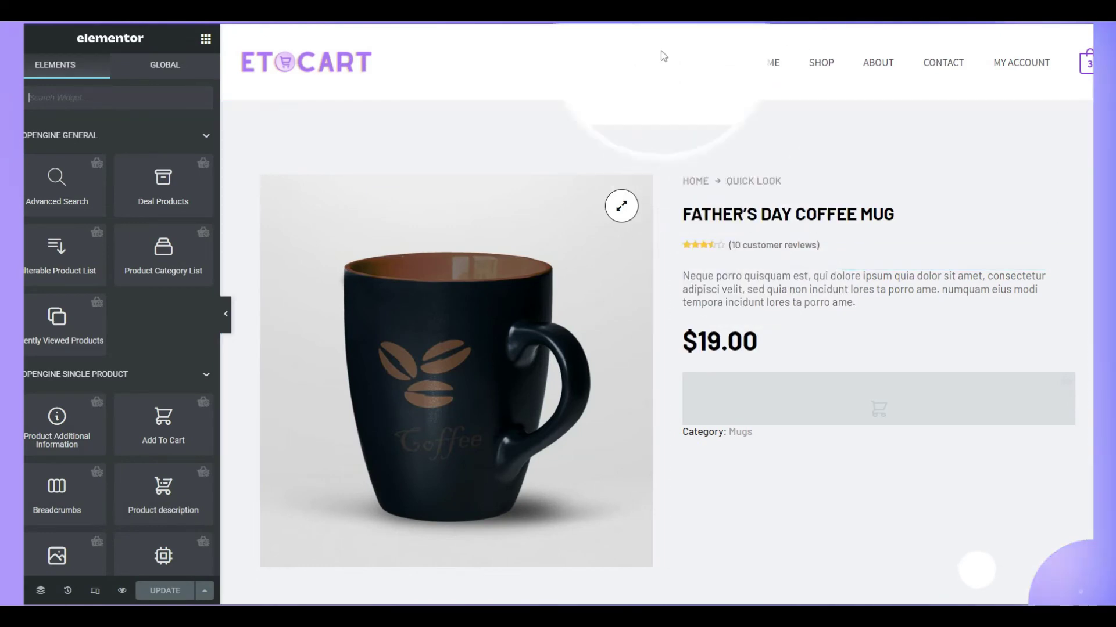
Change the Quick look template's Page Layout from Elementor Full Width to Elementor Canvas
scroll(58, 407, down, 8)
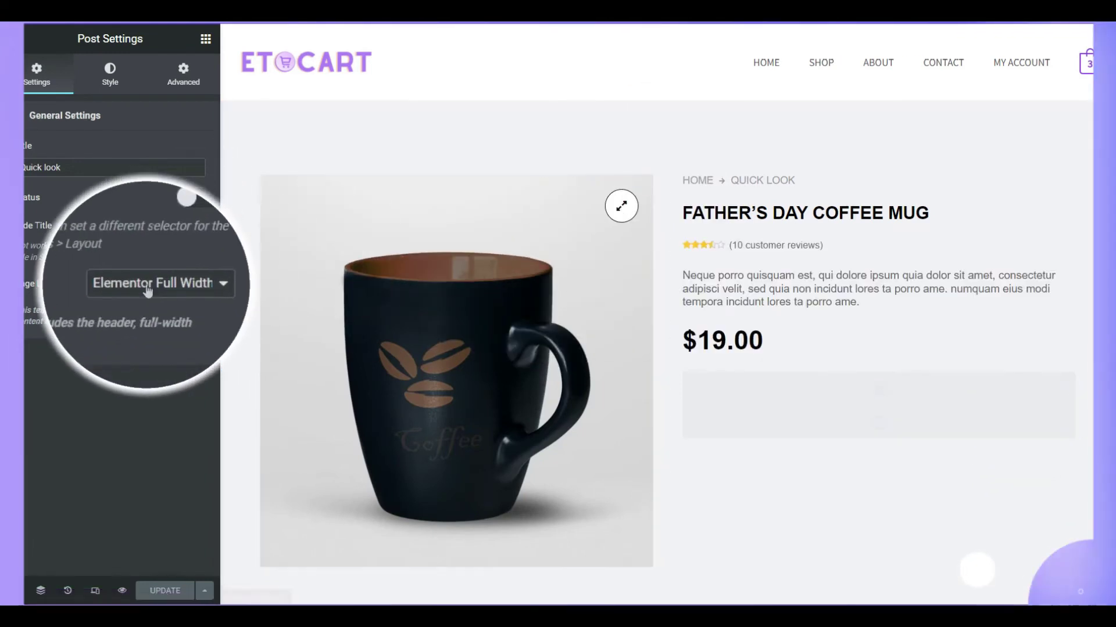
click(147, 286)
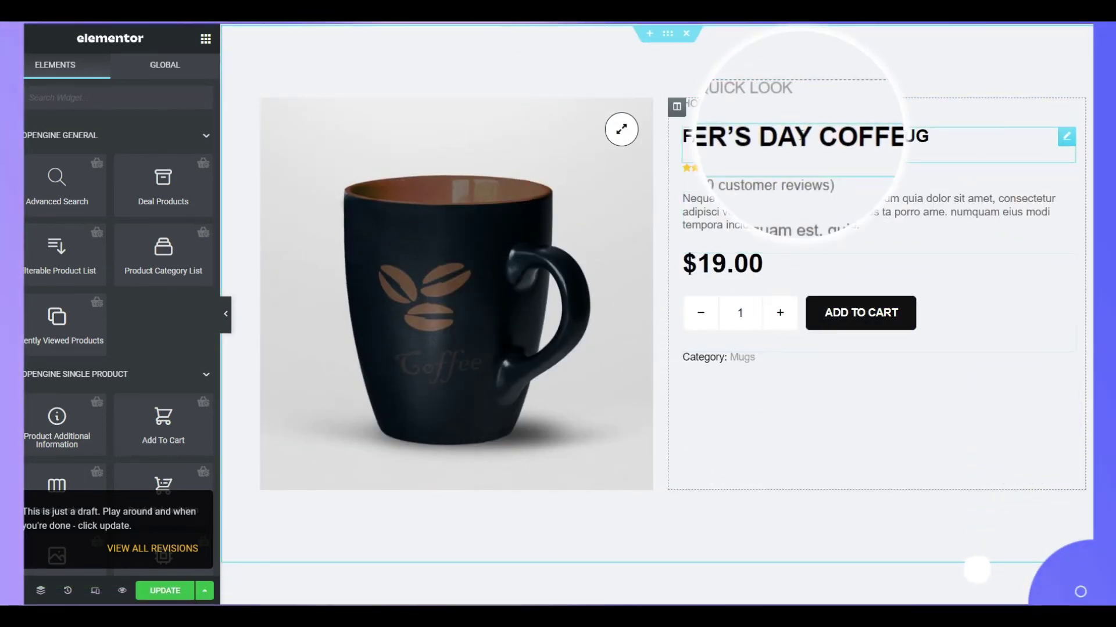
Set the product title's colour to the purple global Theme Color
click(799, 135)
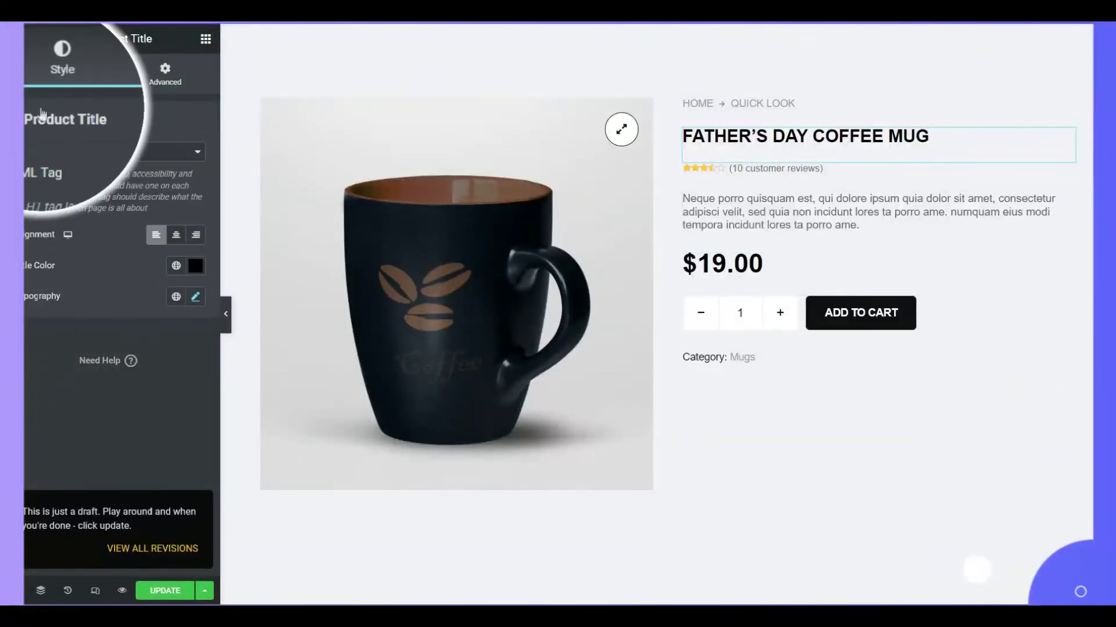
click(45, 118)
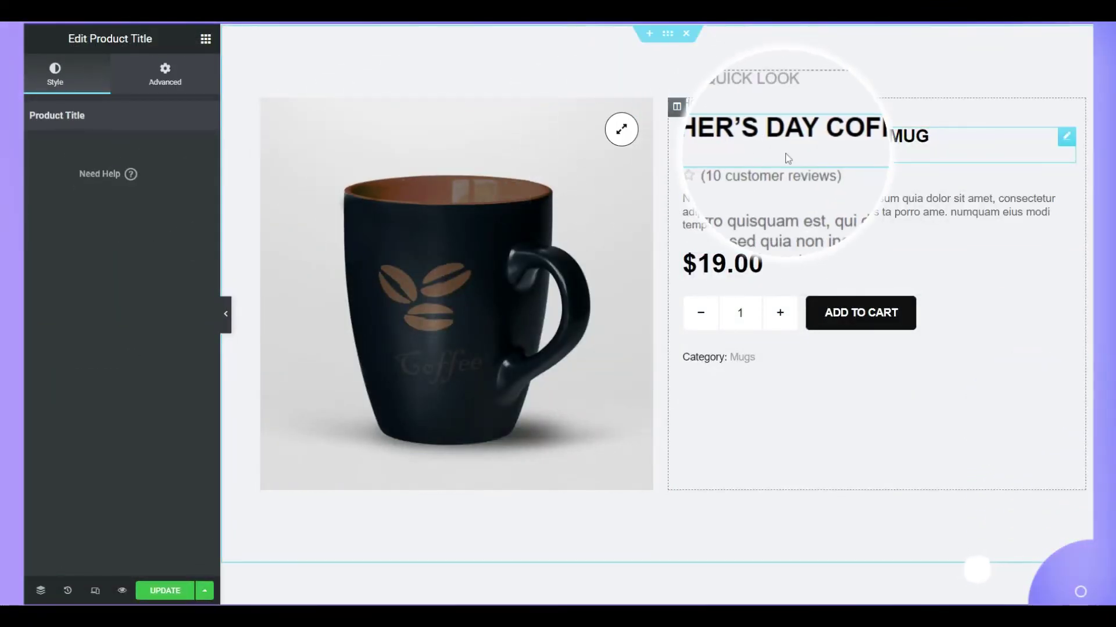
click(37, 119)
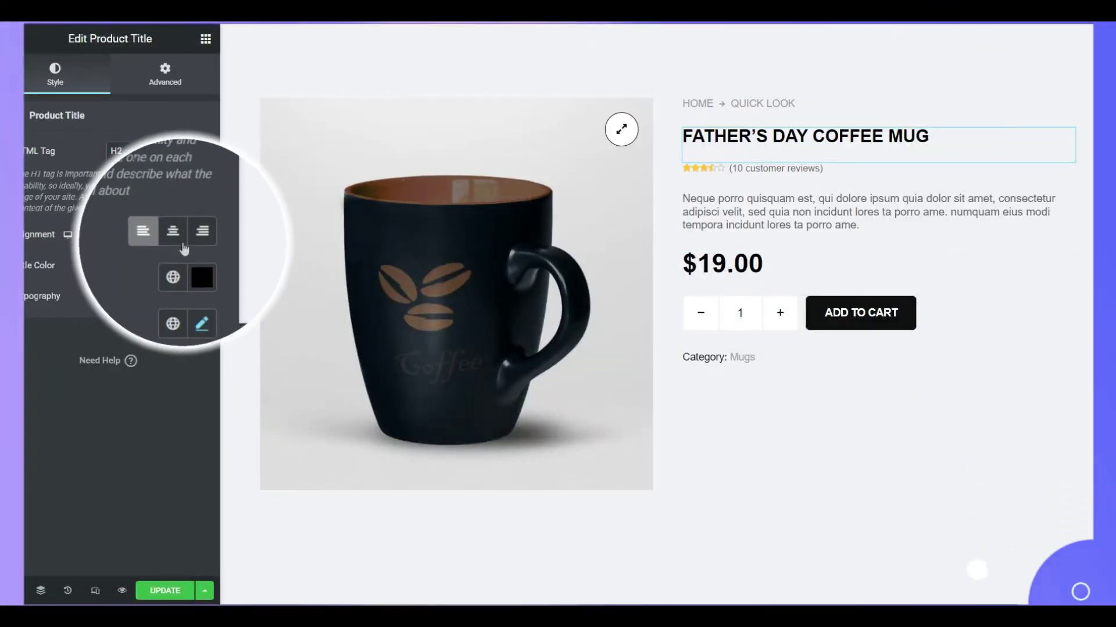
click(176, 265)
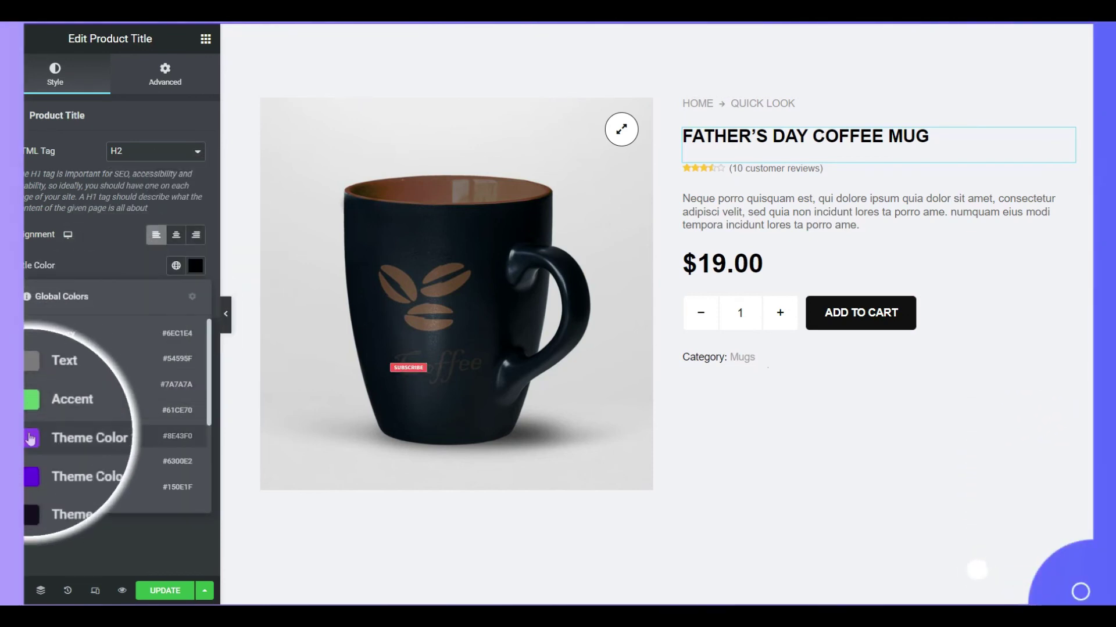
click(70, 441)
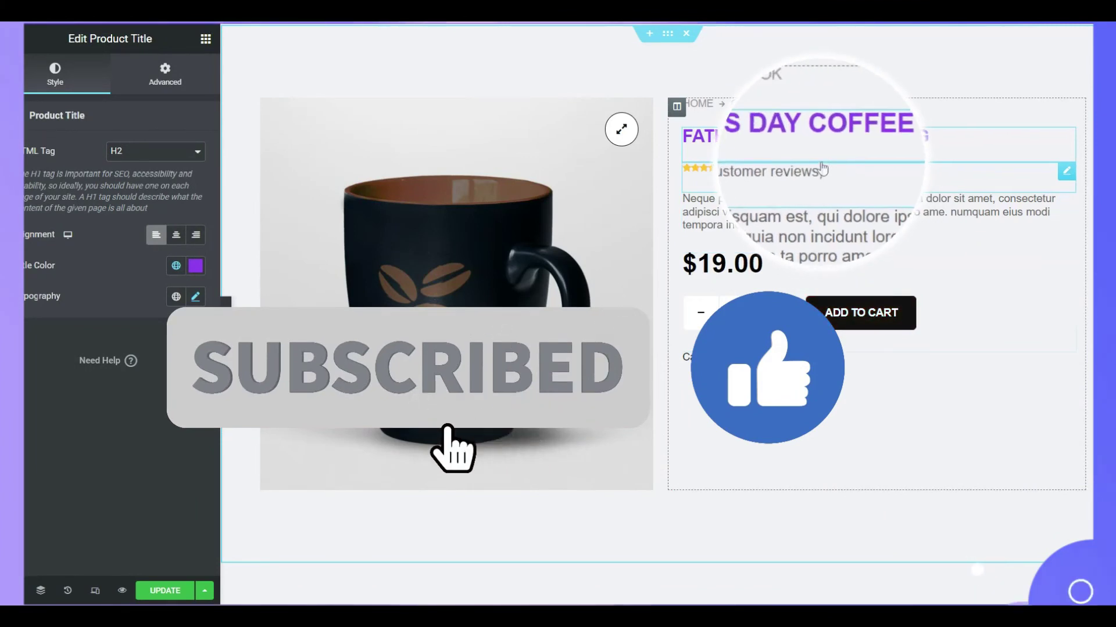
Delete the product excerpt and add a Spacer widget above the product title
right_click(741, 207)
click(786, 423)
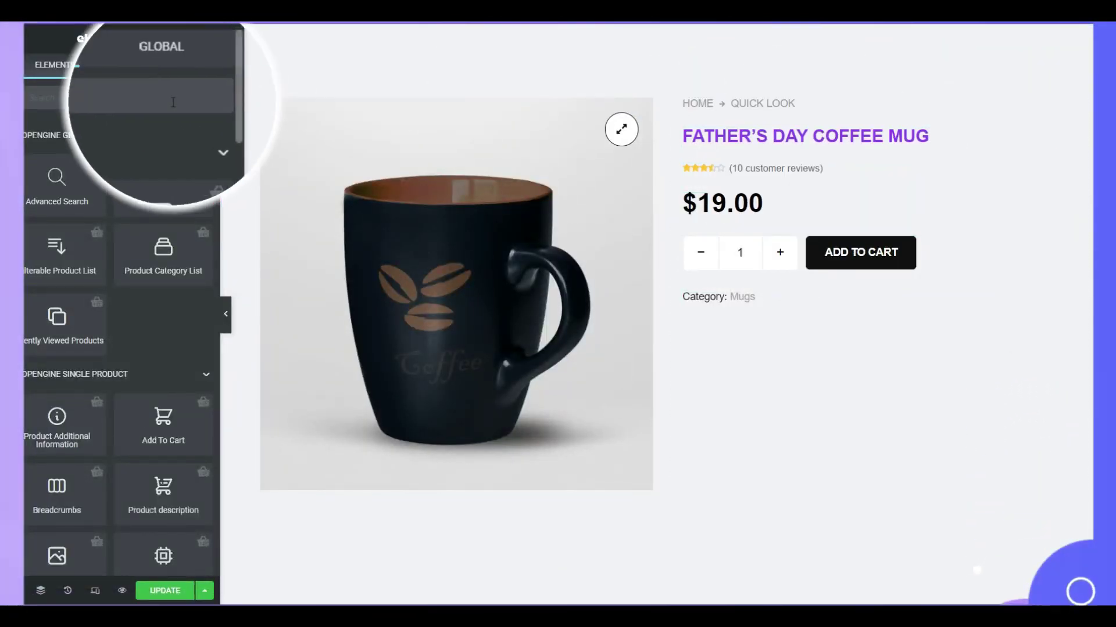
click(116, 98)
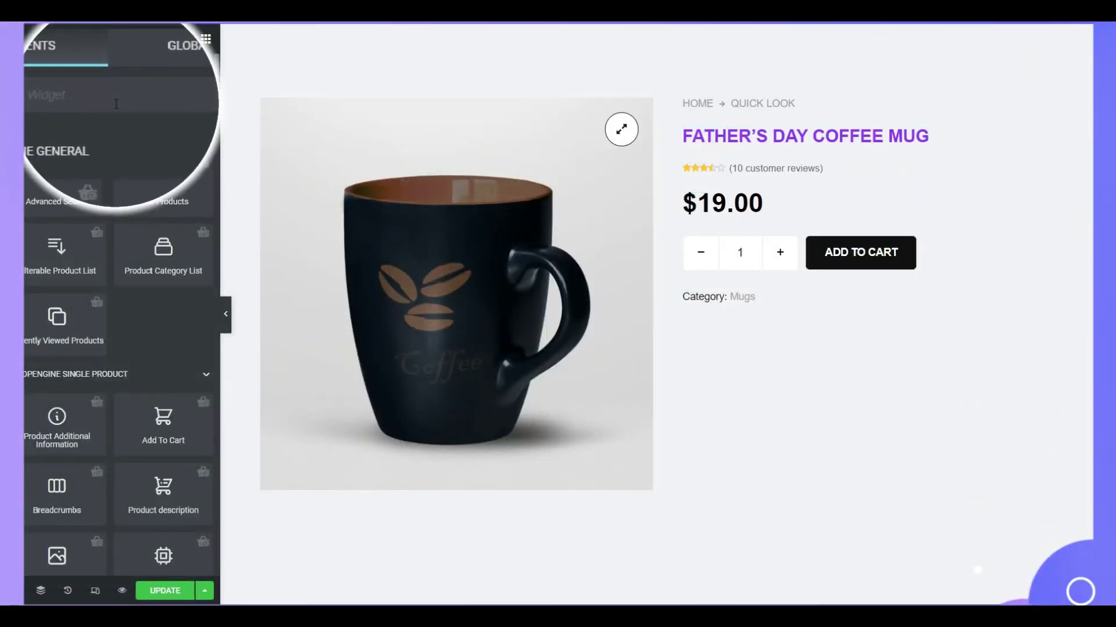
text(sp)
drag(57, 143, 860, 116)
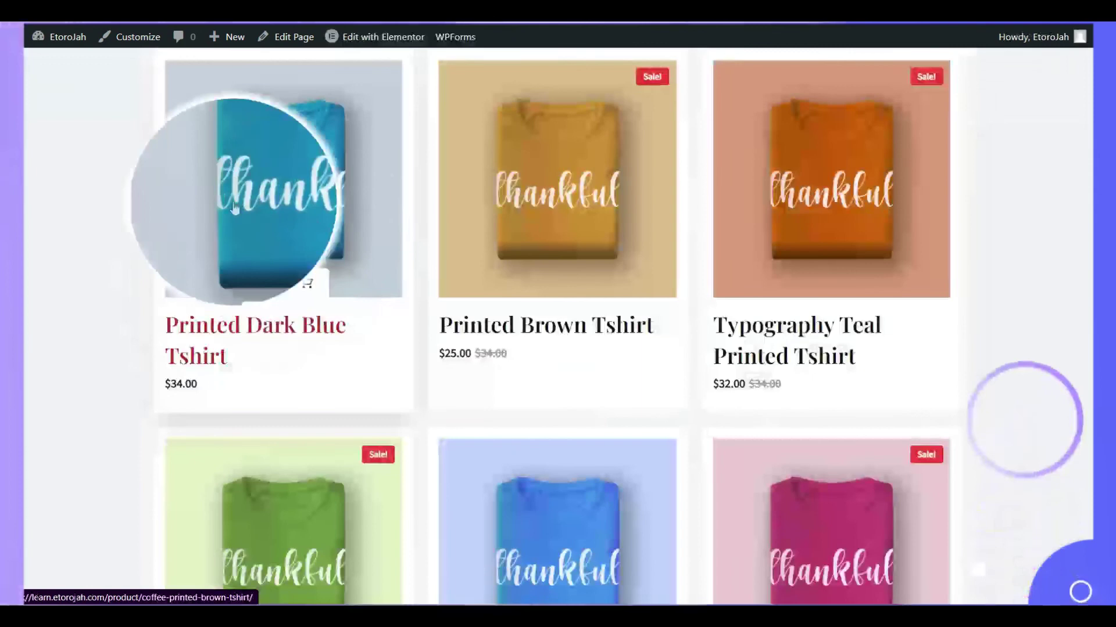
Scroll the shop page to locate the Printed Dark Blue Tshirt in the product grid
scroll(256, 197, down, 2)
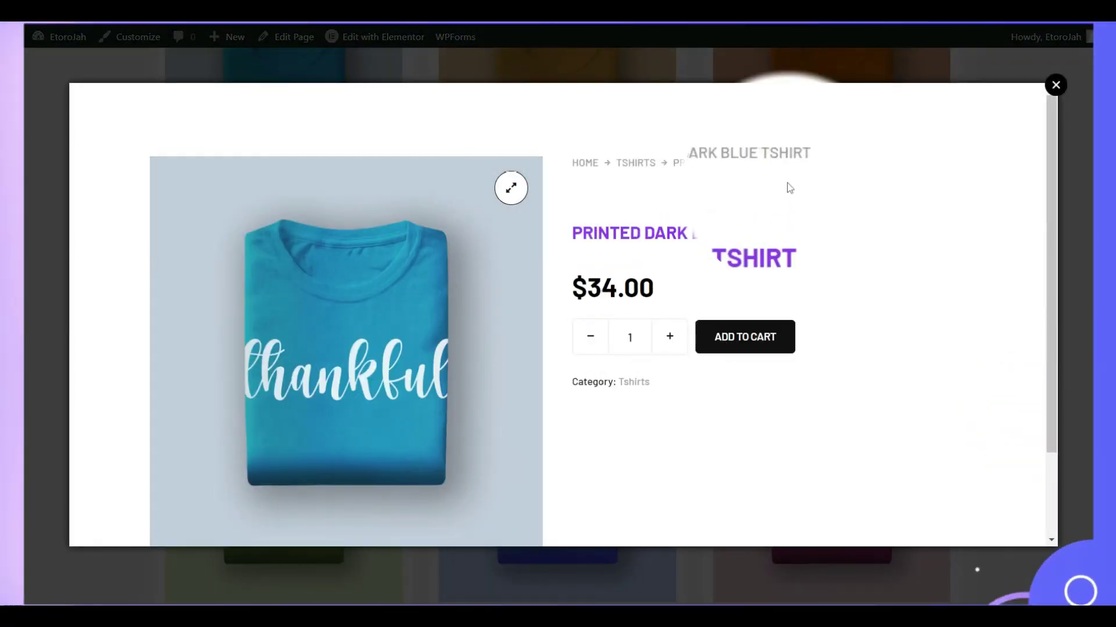
scroll(618, 379, down, 1)
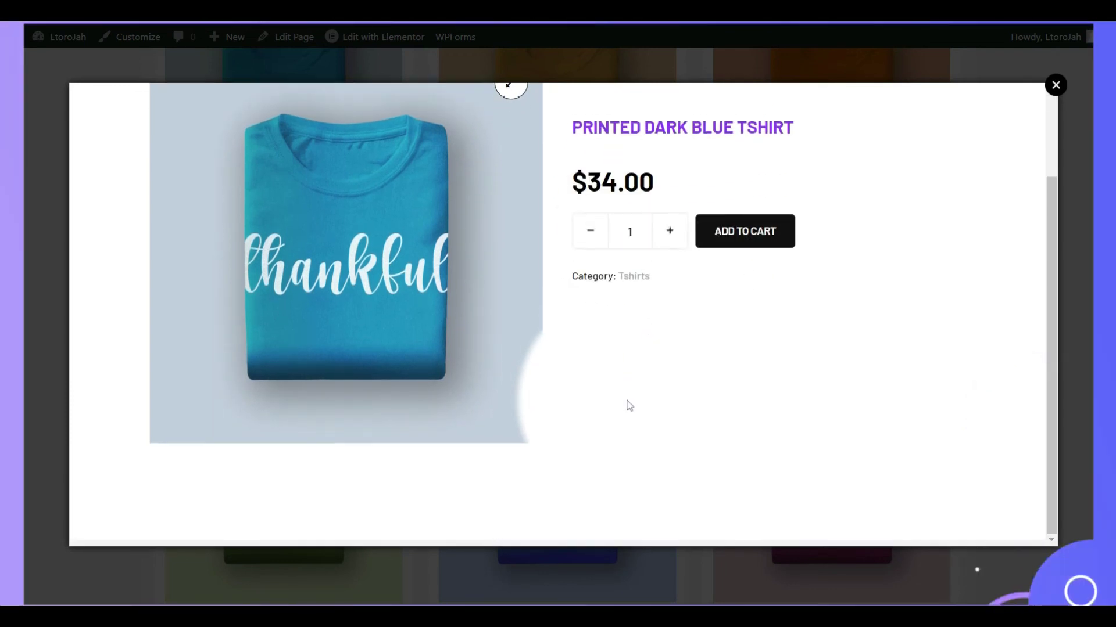
scroll(630, 405, up, 3)
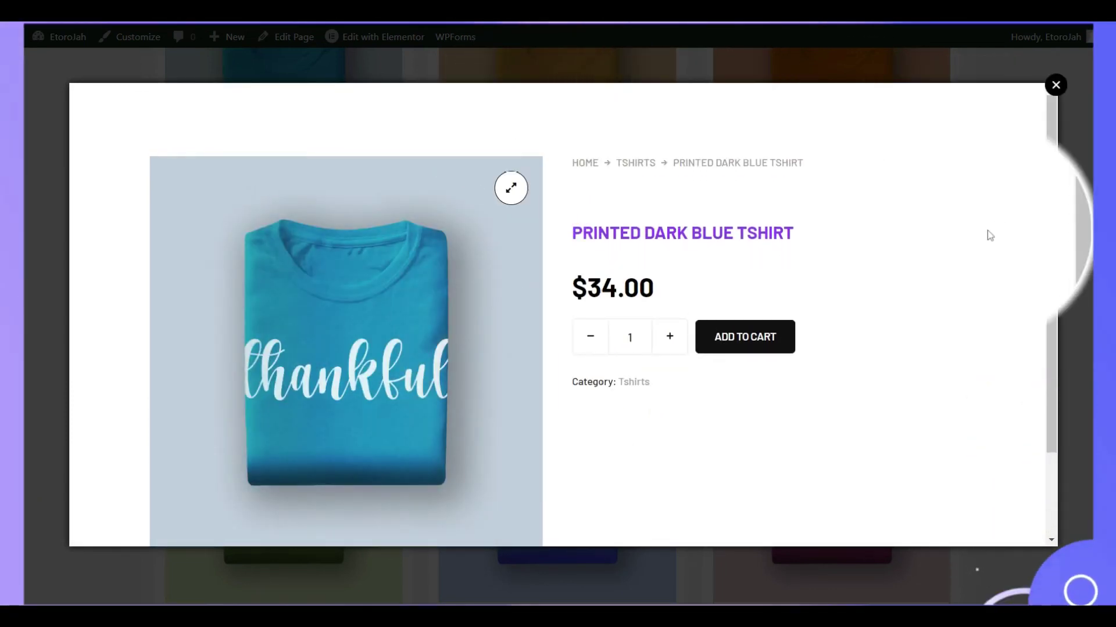